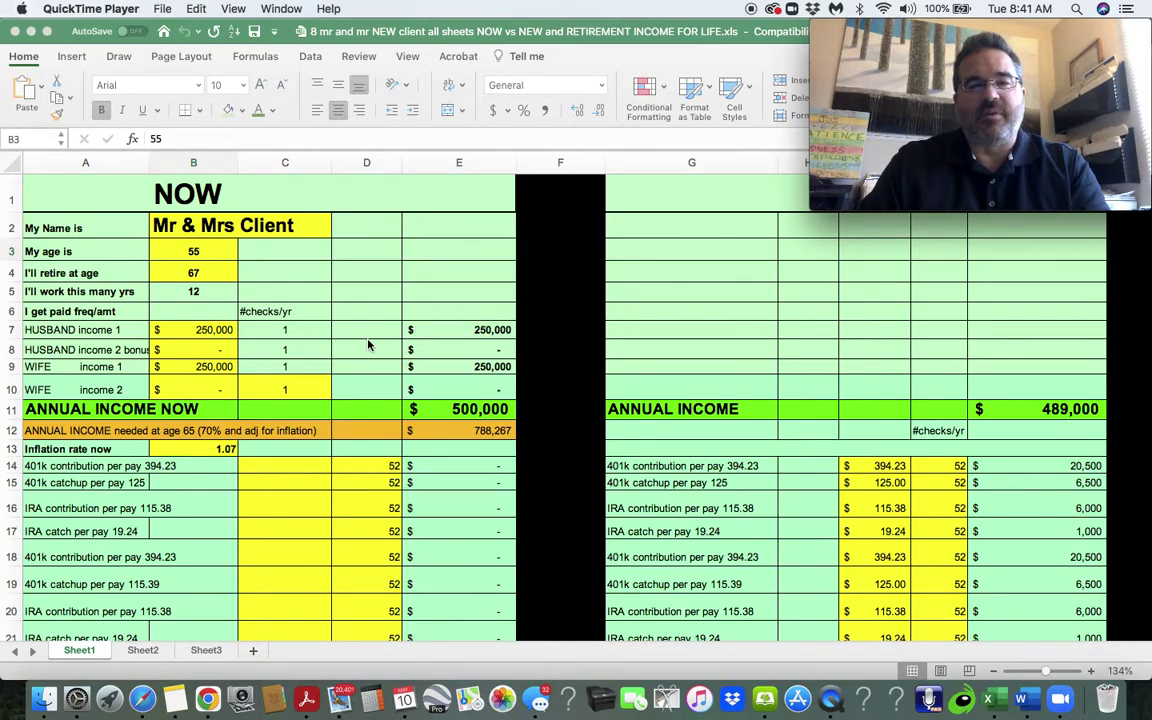
- Scroll down Sheet1 to the Refinance Debt Consolidation table and the refinance loan figures near row 61
scroll(368, 345, down, 20)
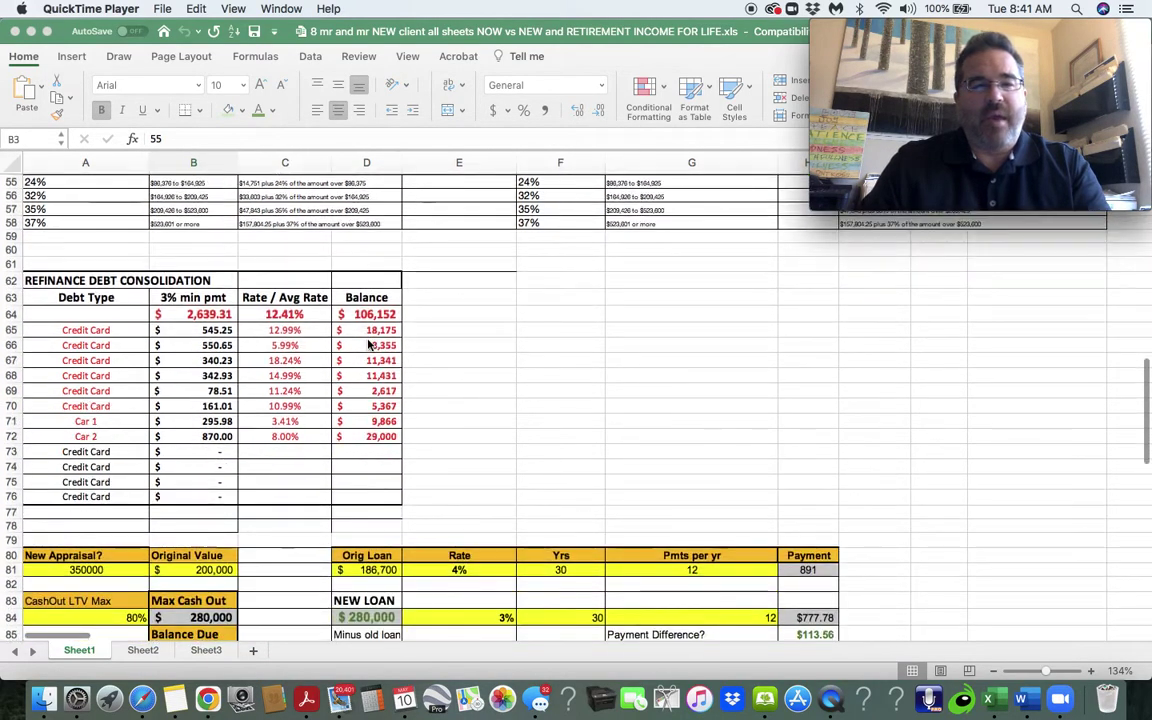
scroll(368, 345, down, 3)
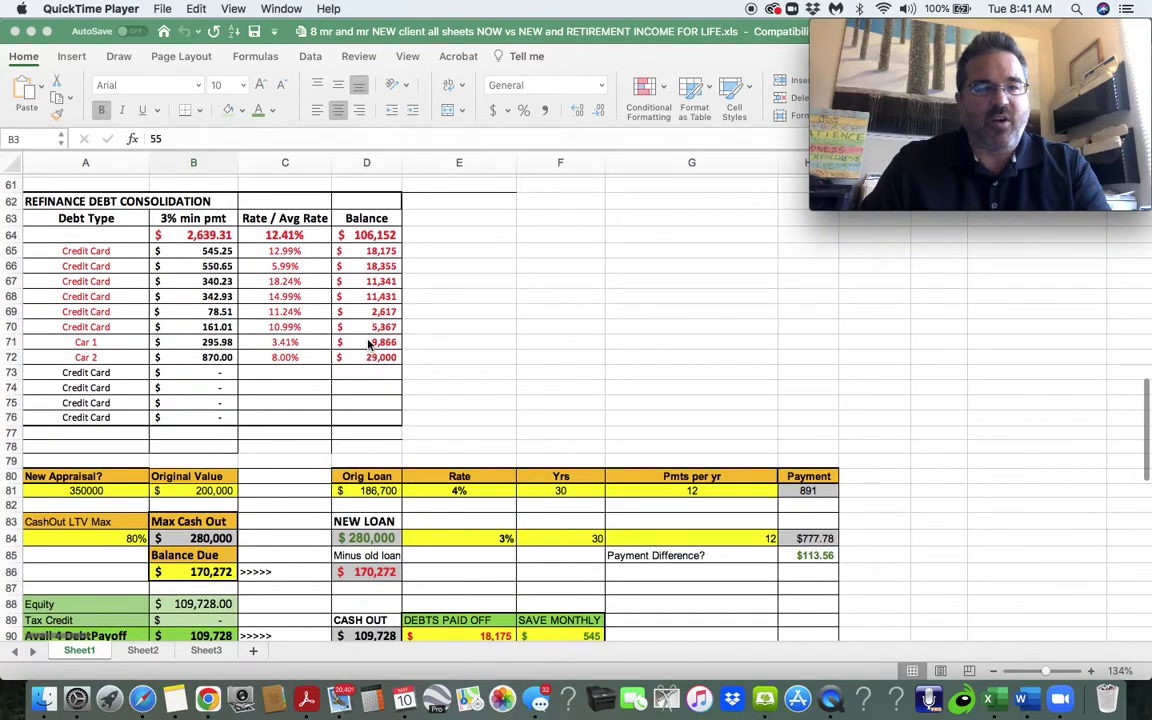
click(387, 251)
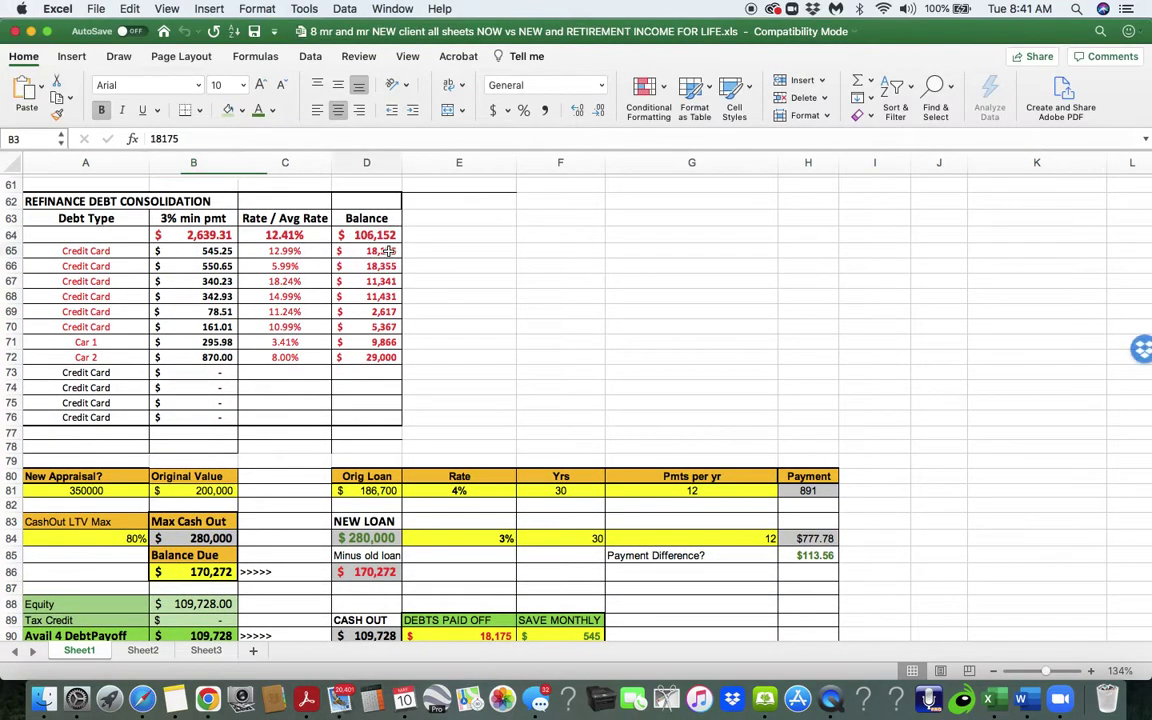
click(382, 266)
click(382, 281)
click(385, 296)
click(375, 311)
click(375, 326)
click(375, 341)
click(372, 357)
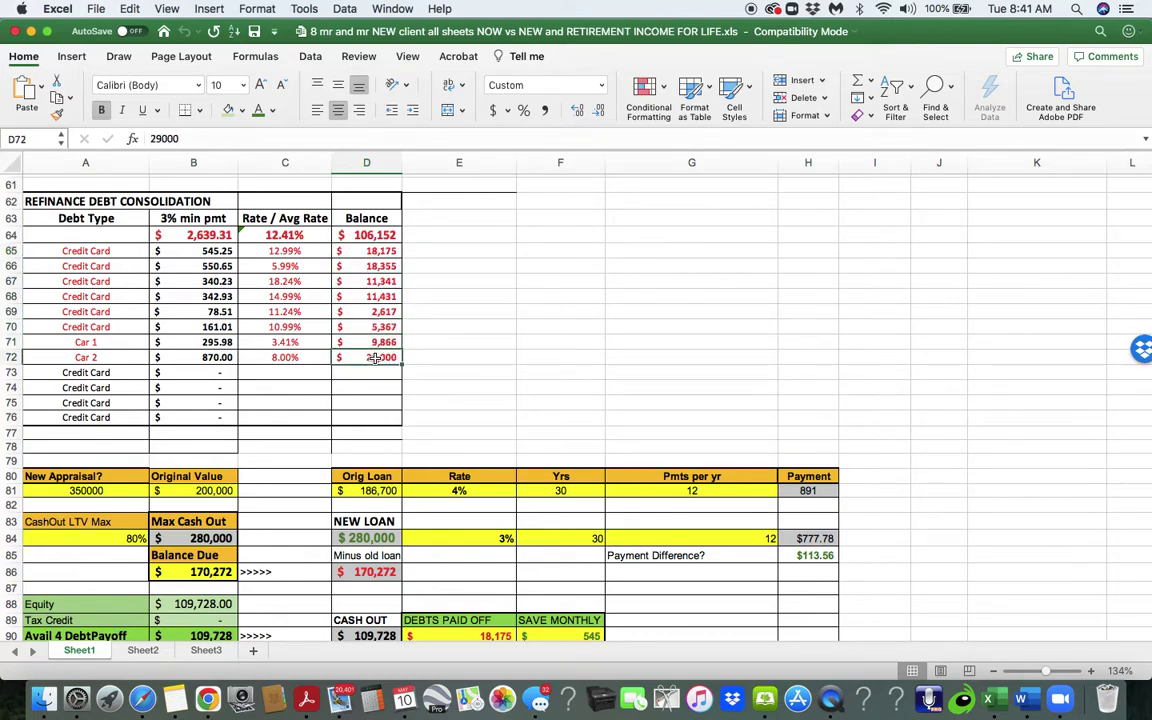
click(384, 235)
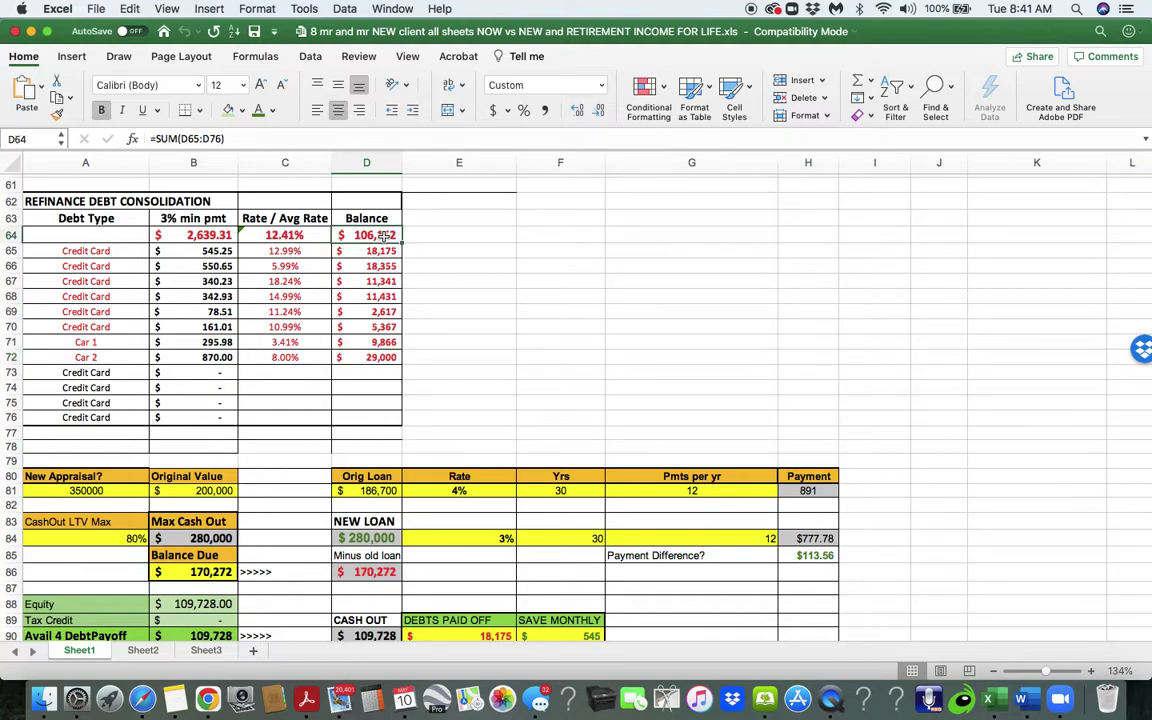
click(288, 341)
click(290, 312)
click(290, 297)
click(290, 281)
click(290, 251)
click(211, 251)
click(211, 281)
click(205, 312)
click(205, 343)
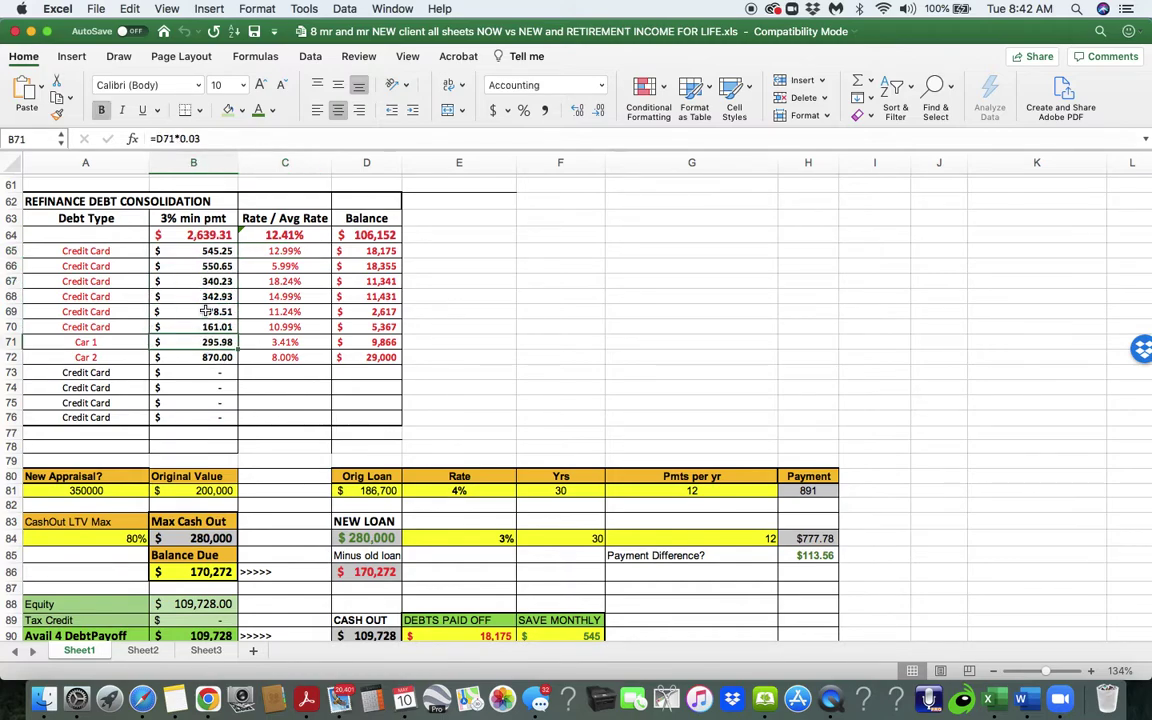
click(204, 235)
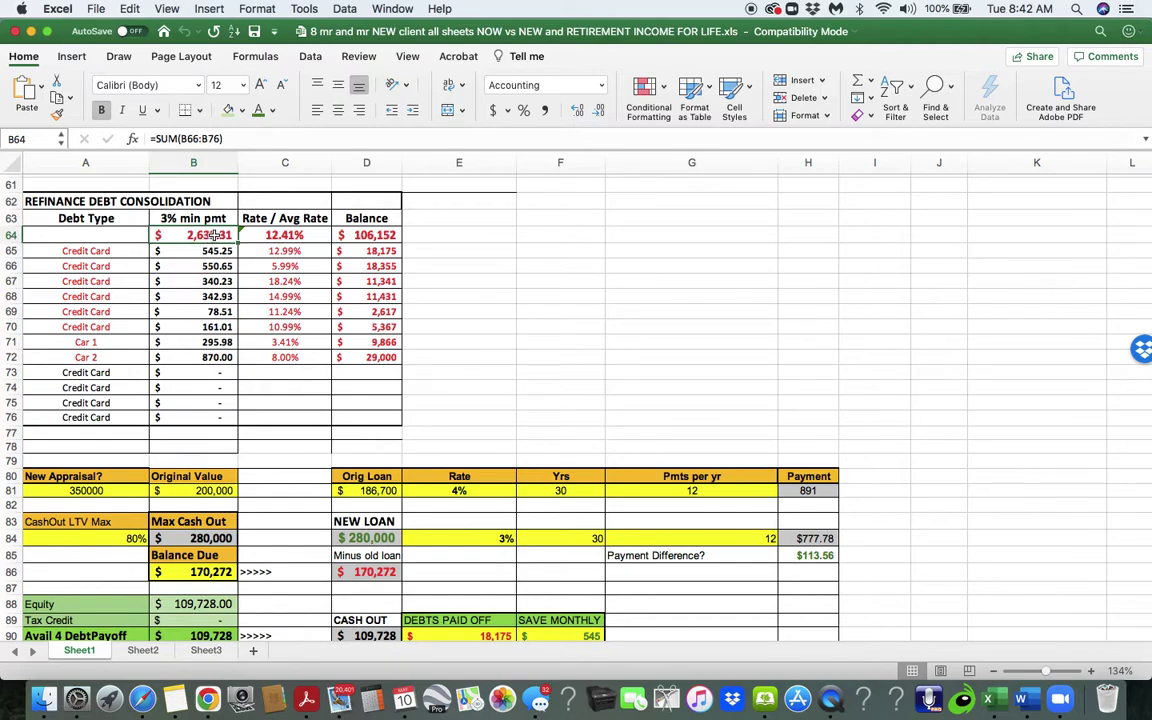
click(174, 218)
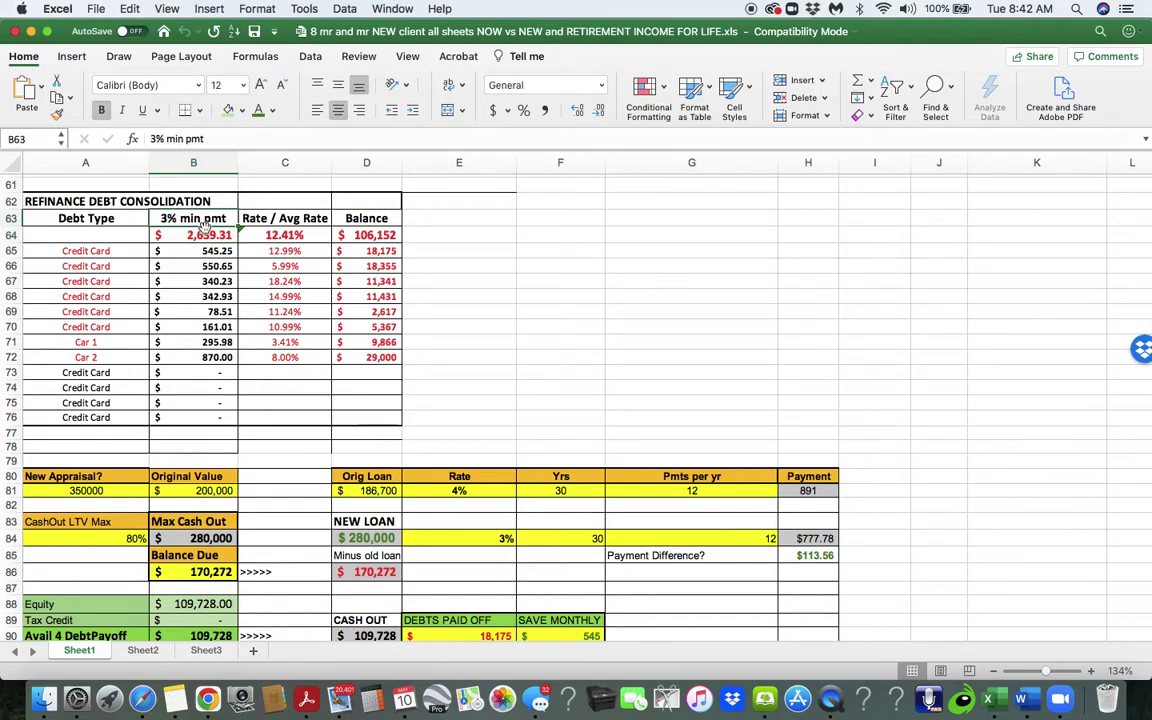
key(Down)
click(108, 341)
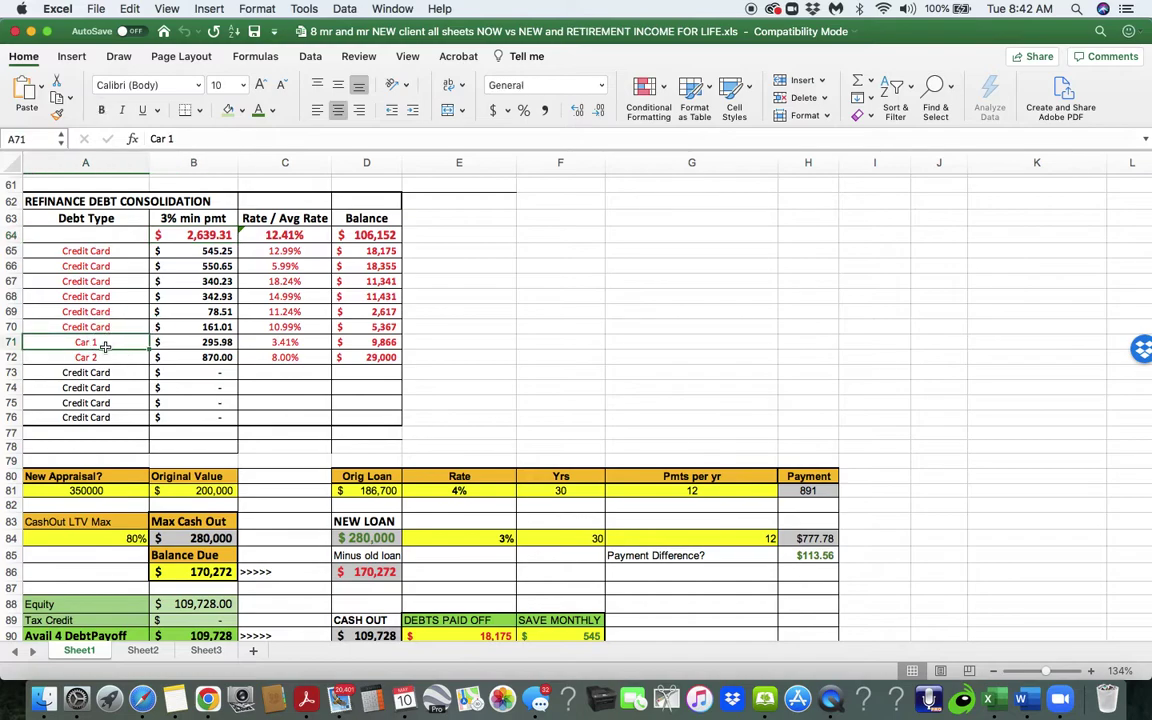
click(102, 356)
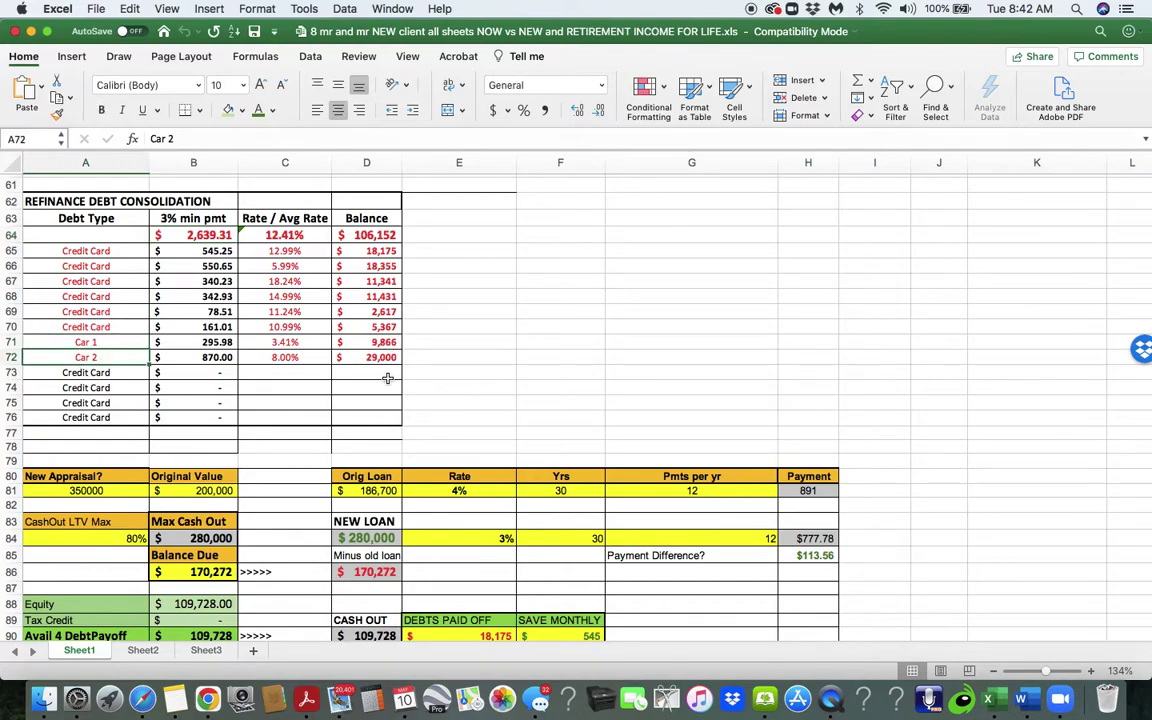
- Check the original loan's figures: loan amount, 4% rate, 30-year term and 12 payments per year
scroll(345, 406, down, 4)
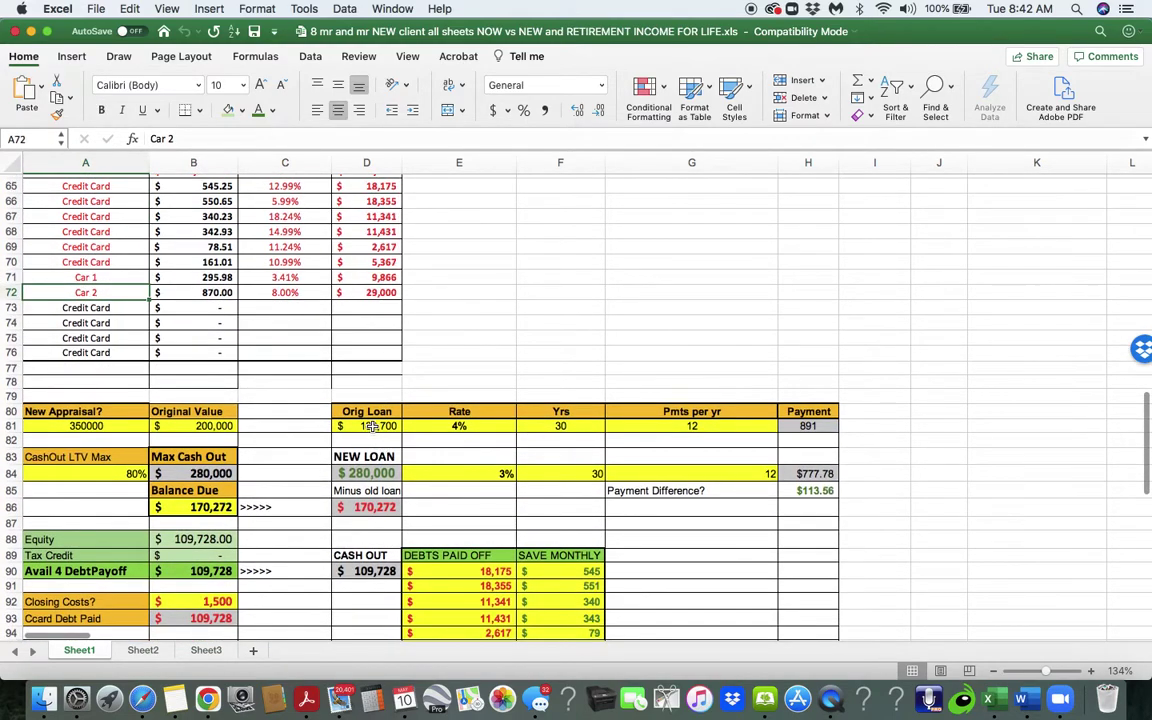
click(372, 426)
click(459, 426)
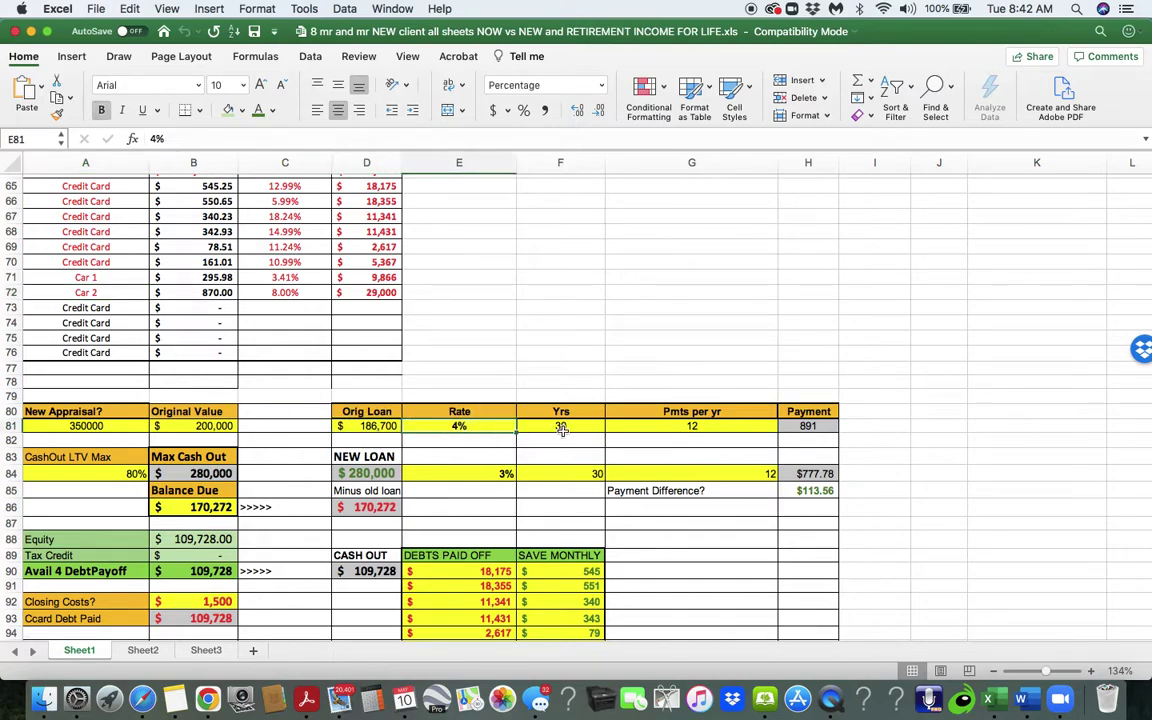
click(562, 428)
click(689, 428)
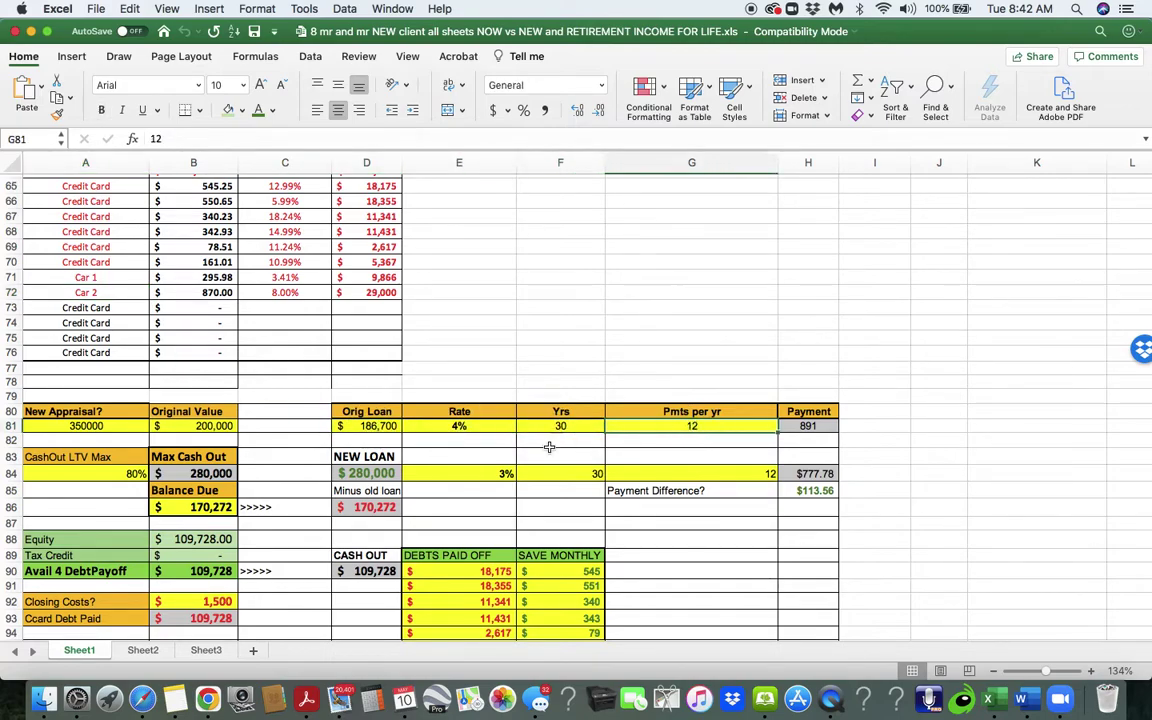
- Pick a credit card entry, then bring the Debts Paid Off and Save Monthly columns into view
scroll(396, 426, up, 3)
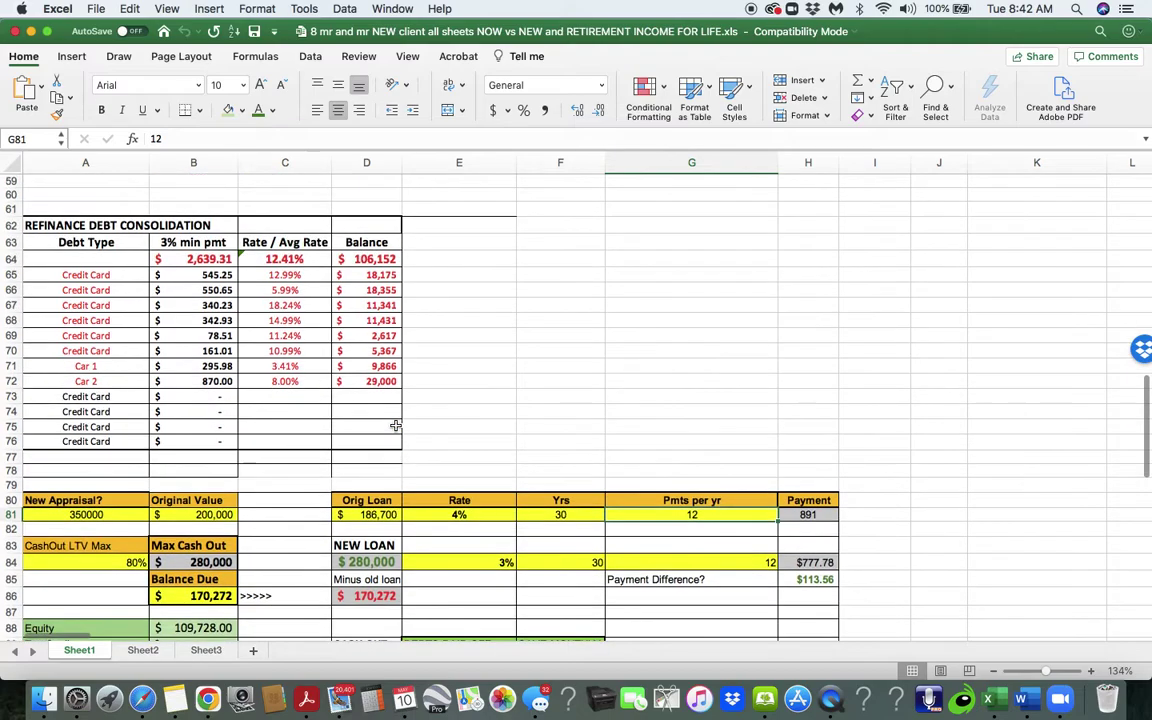
click(85, 305)
scroll(150, 396, down, 4)
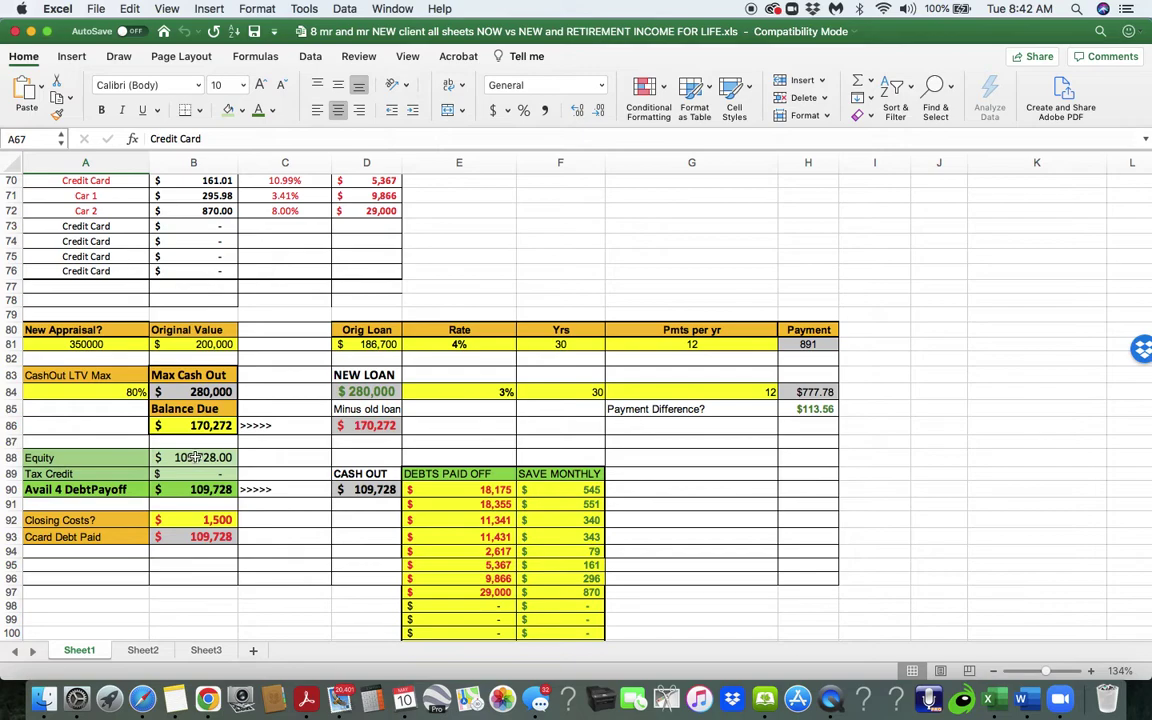
scroll(196, 457, down, 1)
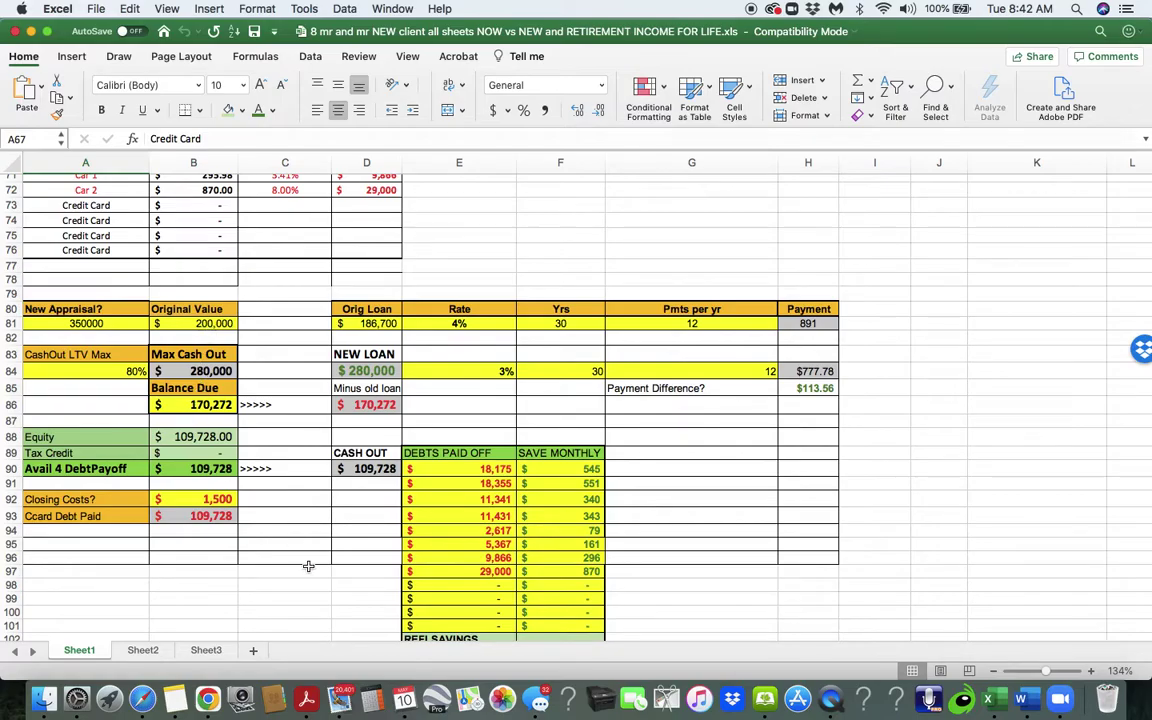
key(ctrl+Up)
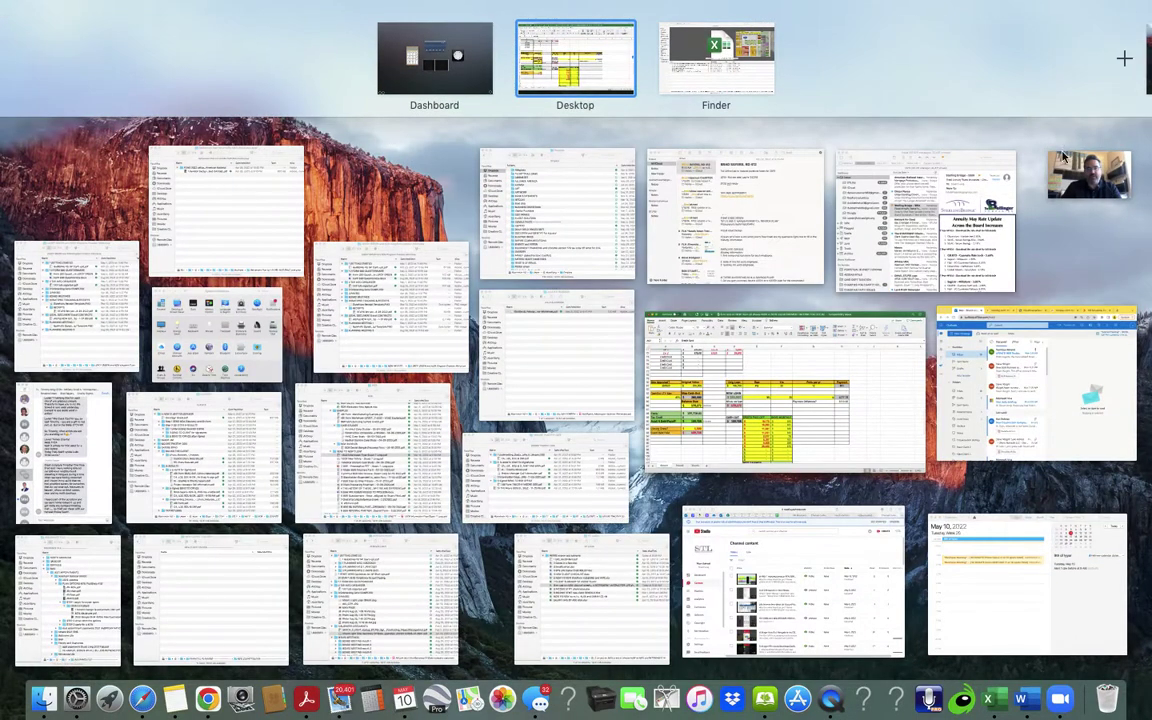
click(1076, 203)
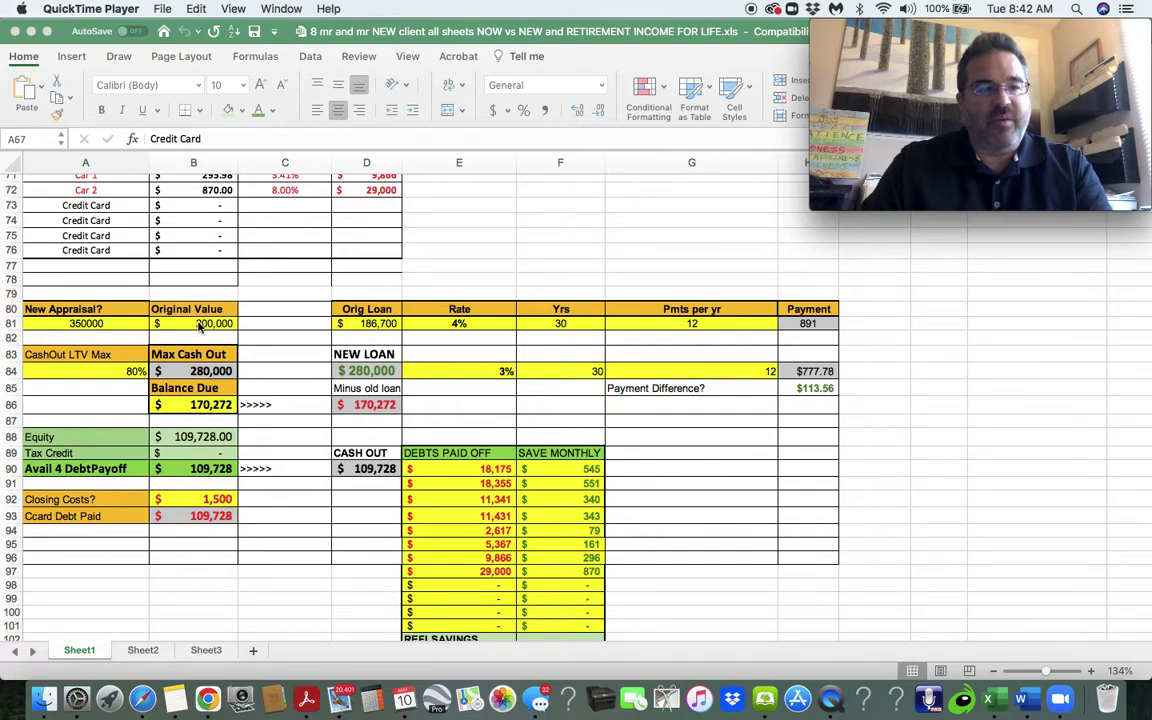
click(199, 327)
click(199, 325)
click(92, 325)
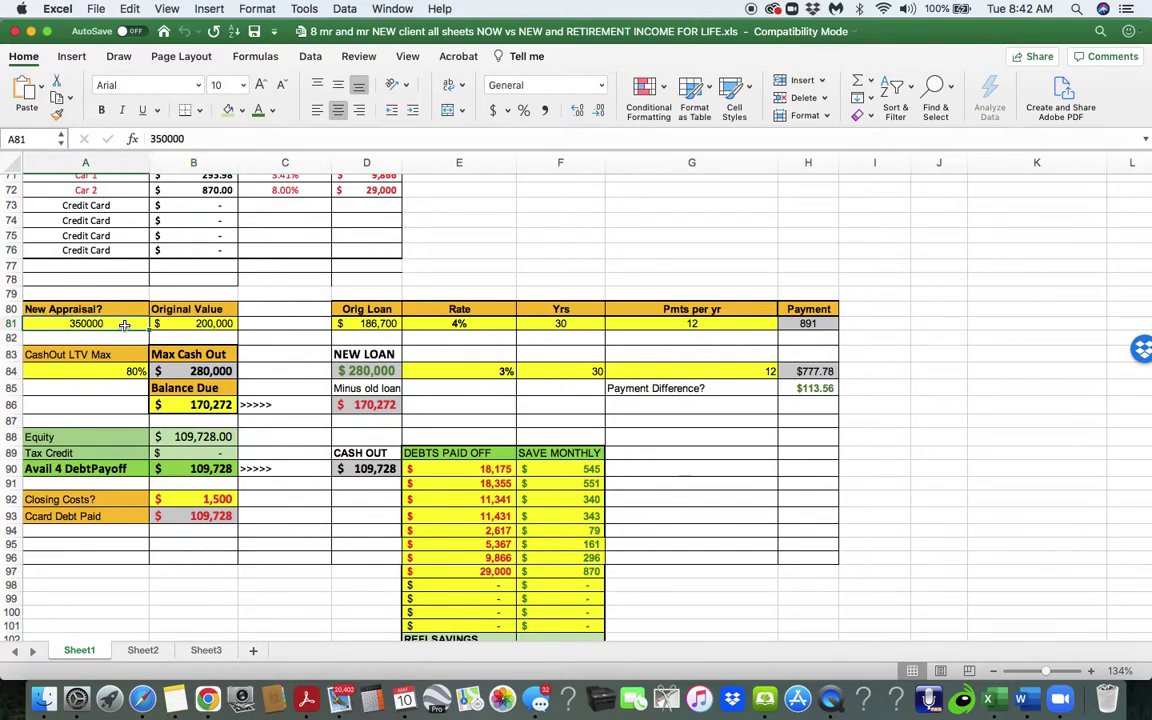
click(386, 323)
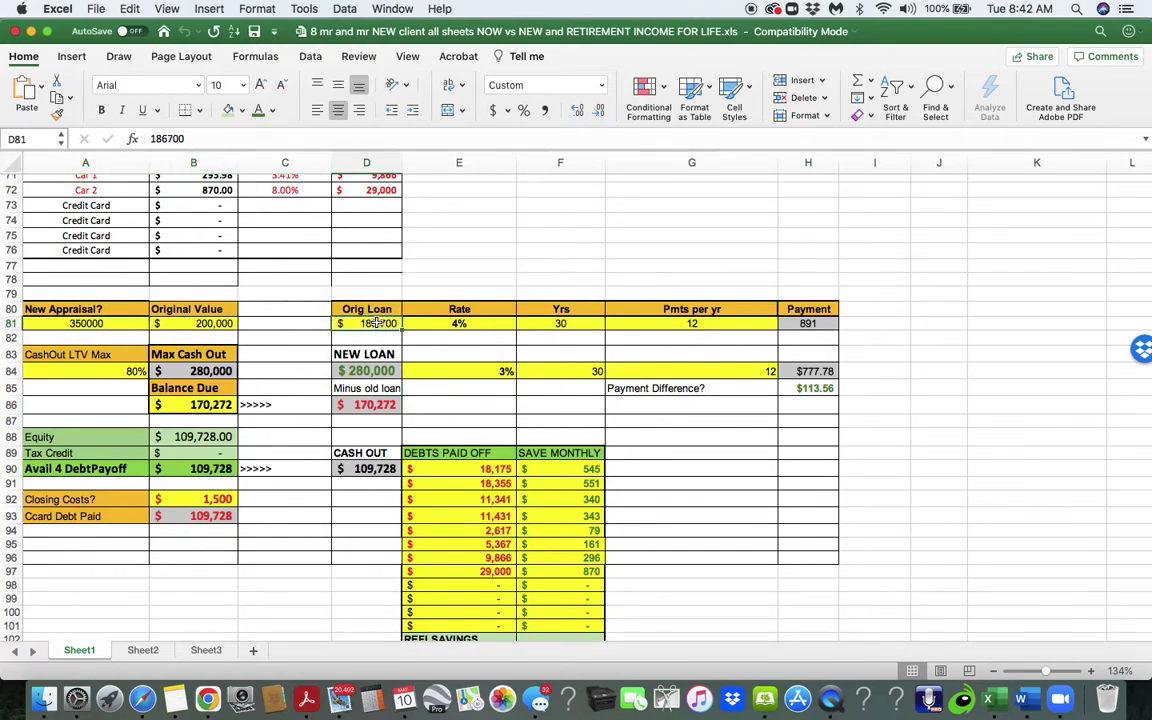
click(469, 322)
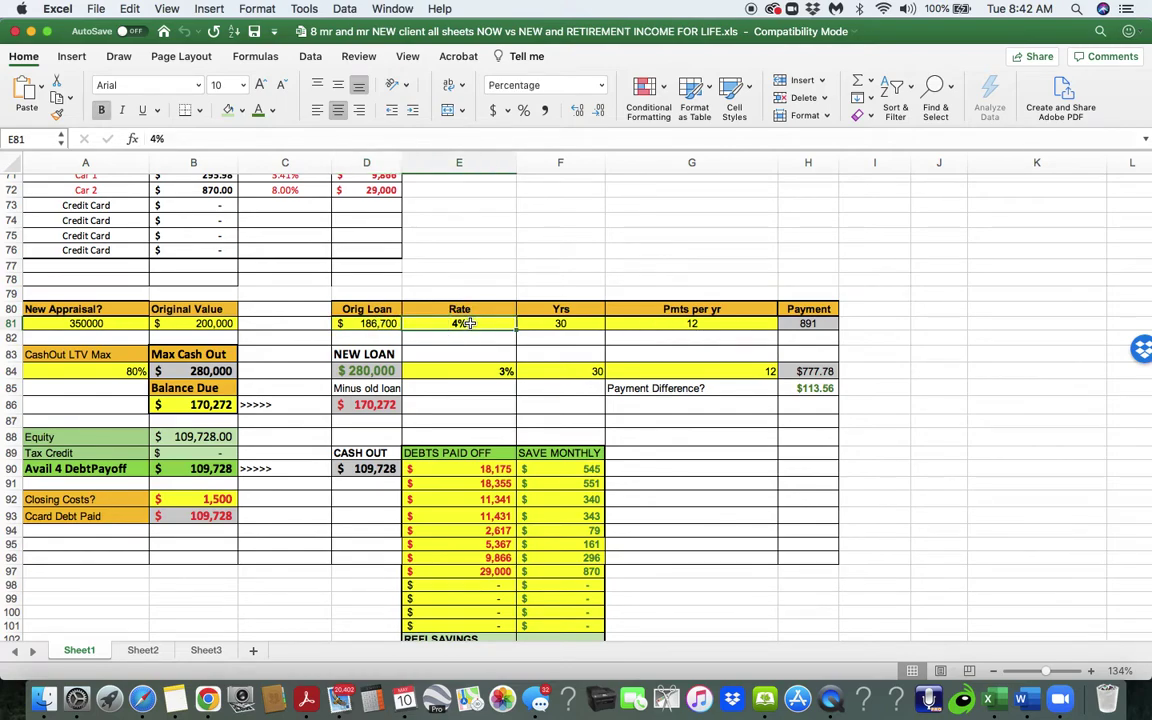
click(572, 322)
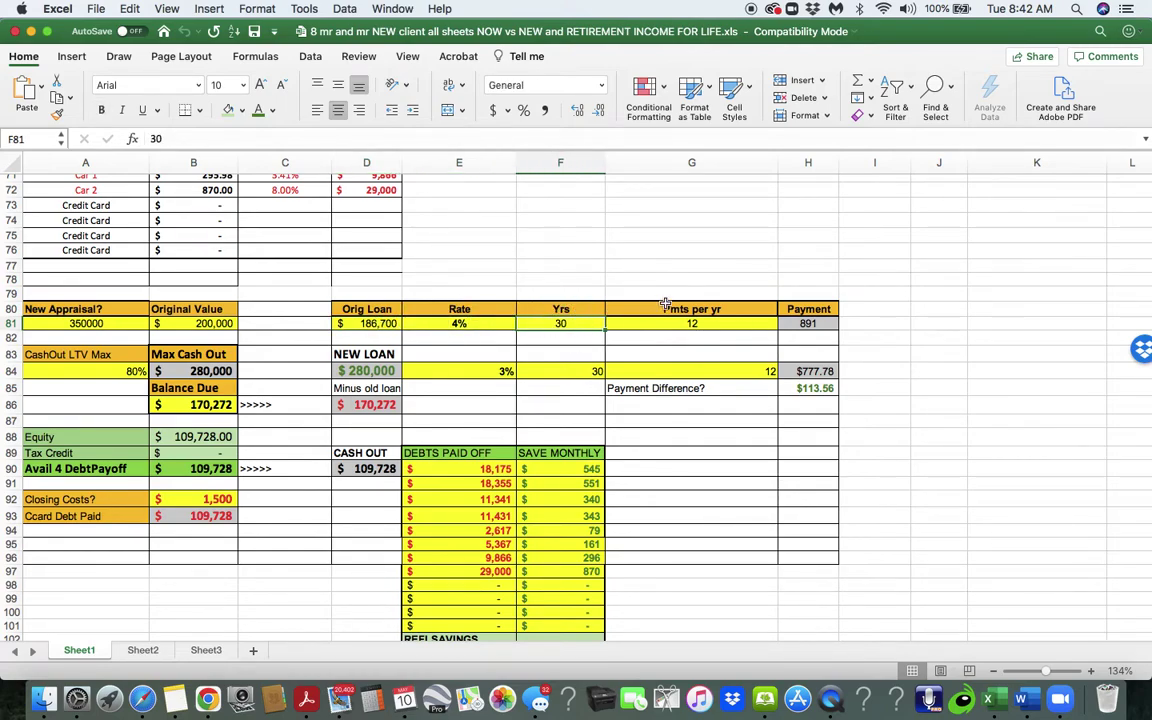
click(690, 323)
click(815, 324)
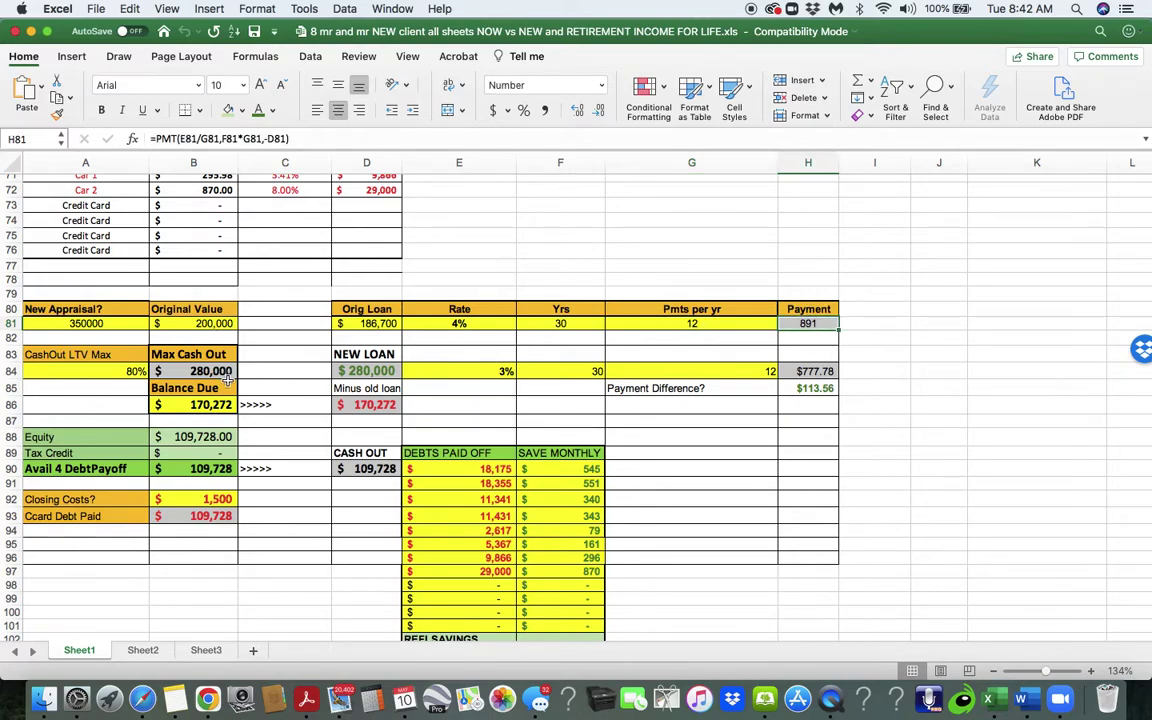
click(85, 323)
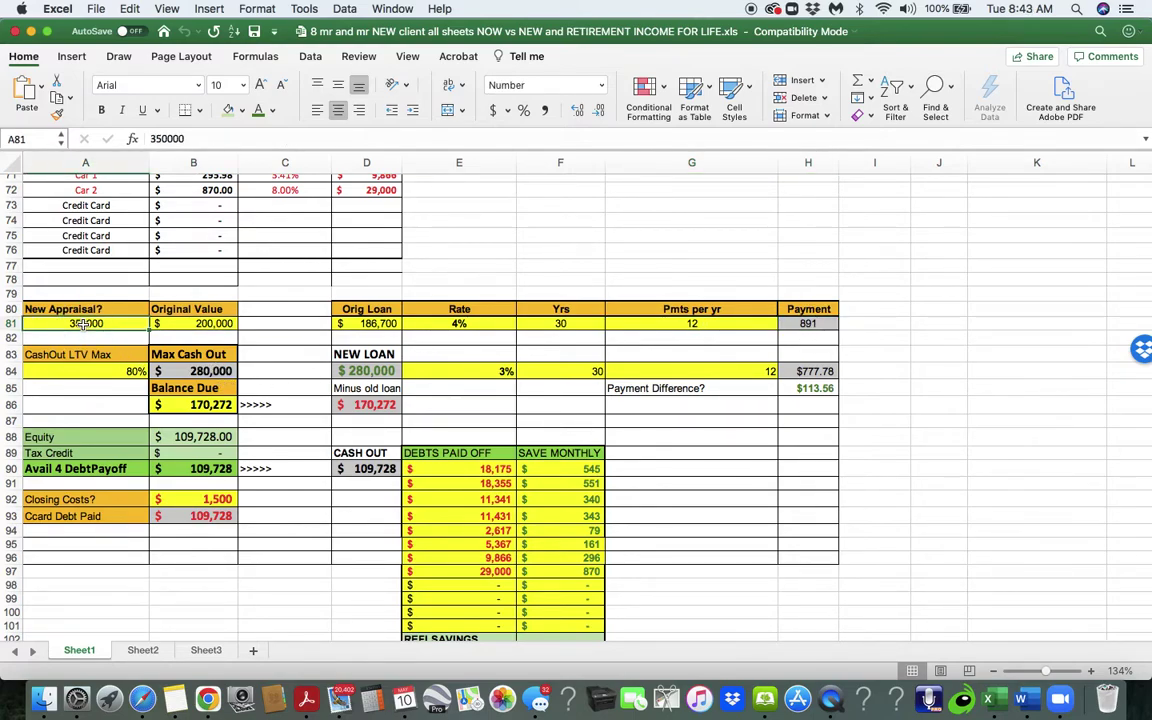
key(Down)
key(Down)
key(Down)
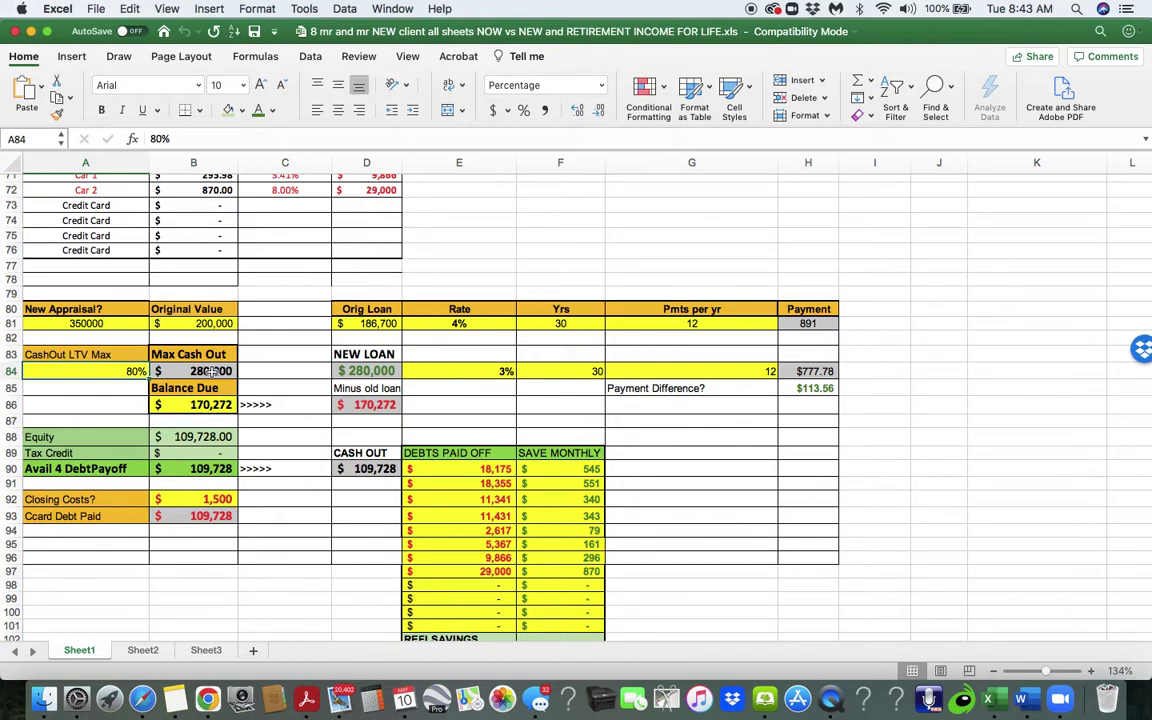
click(212, 371)
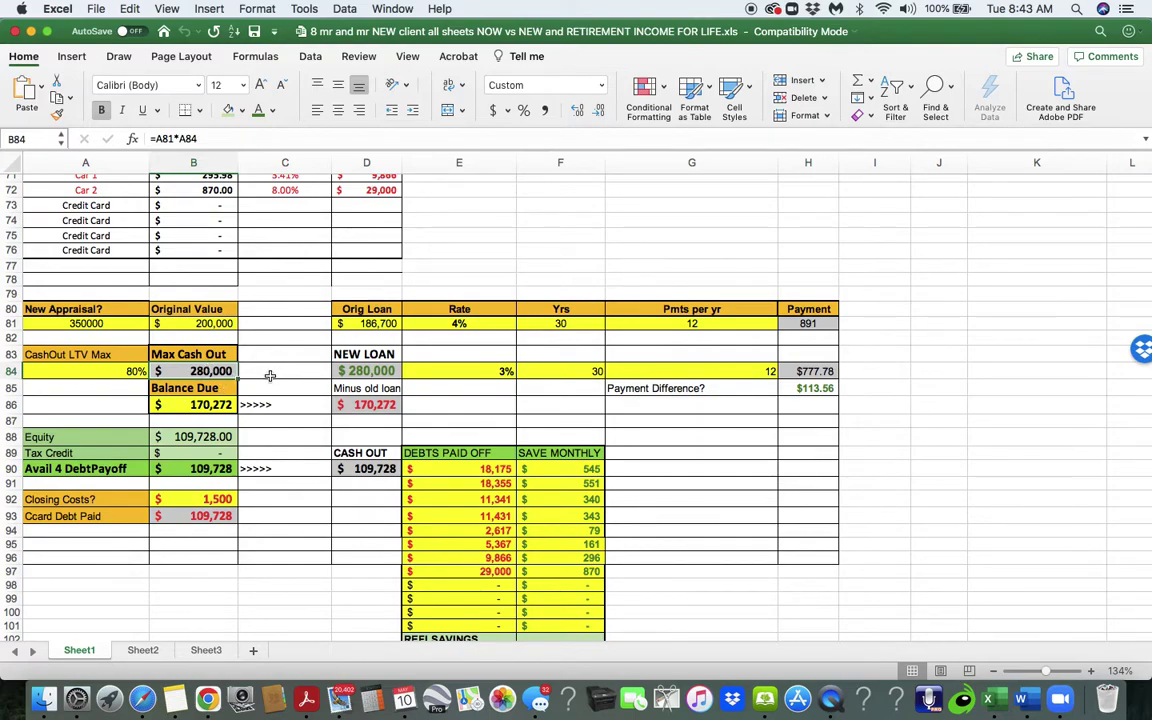
click(389, 323)
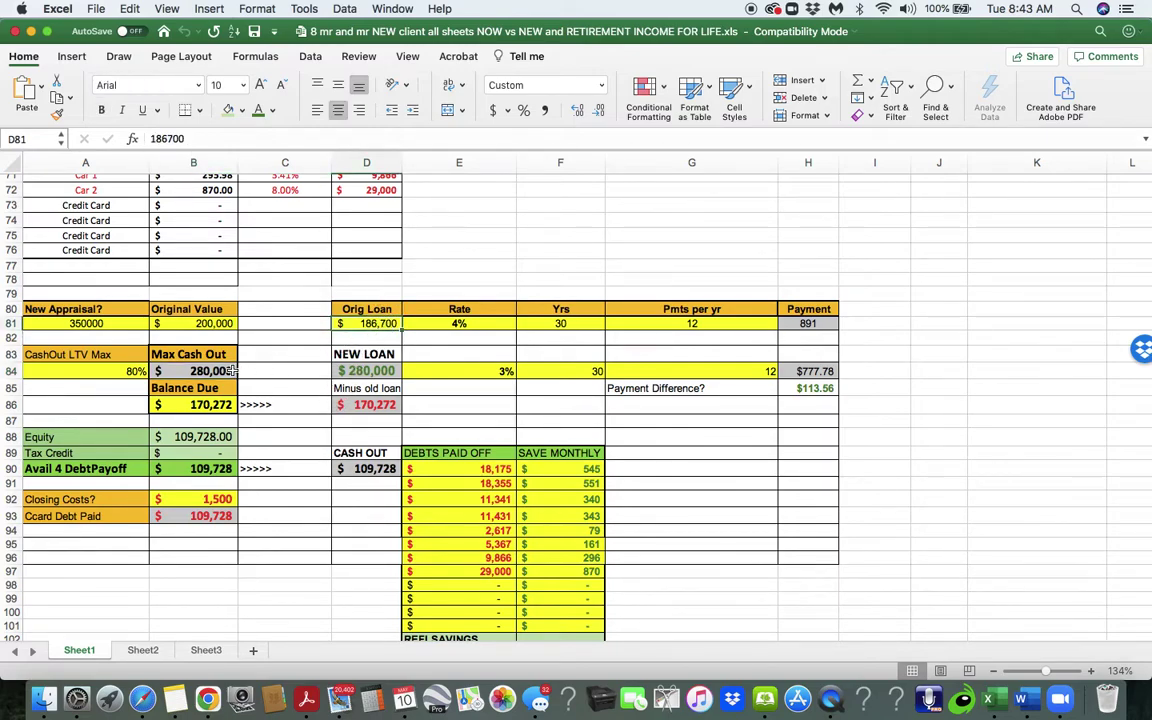
click(384, 369)
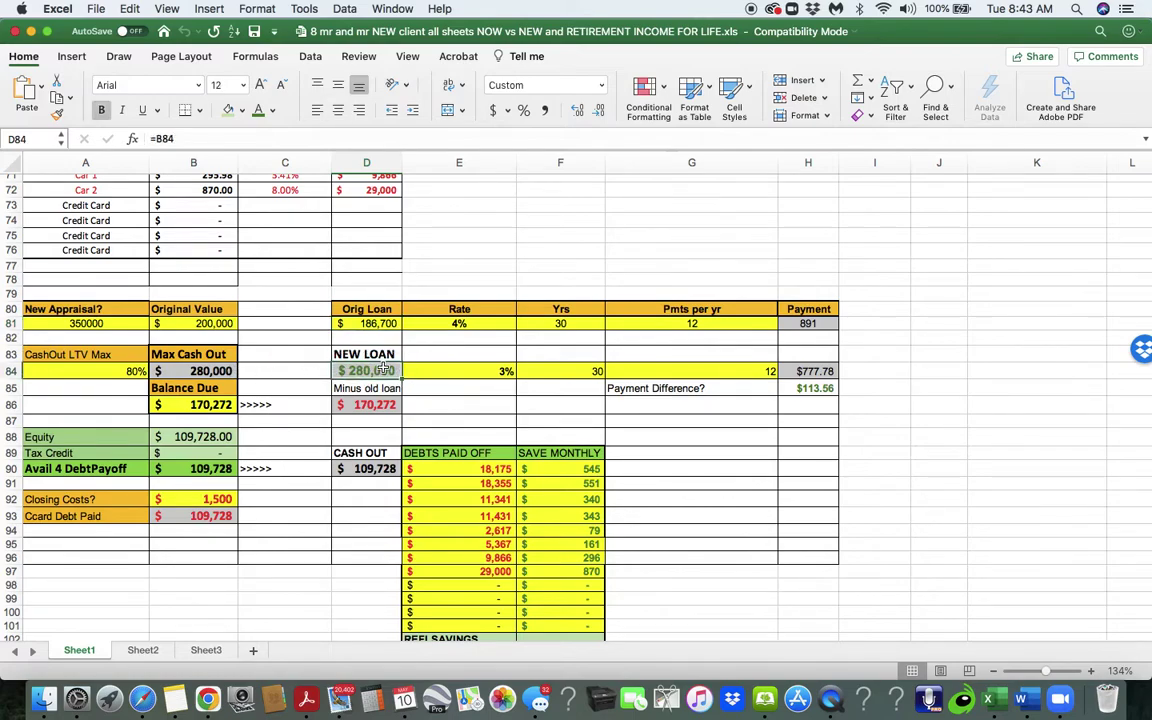
click(200, 404)
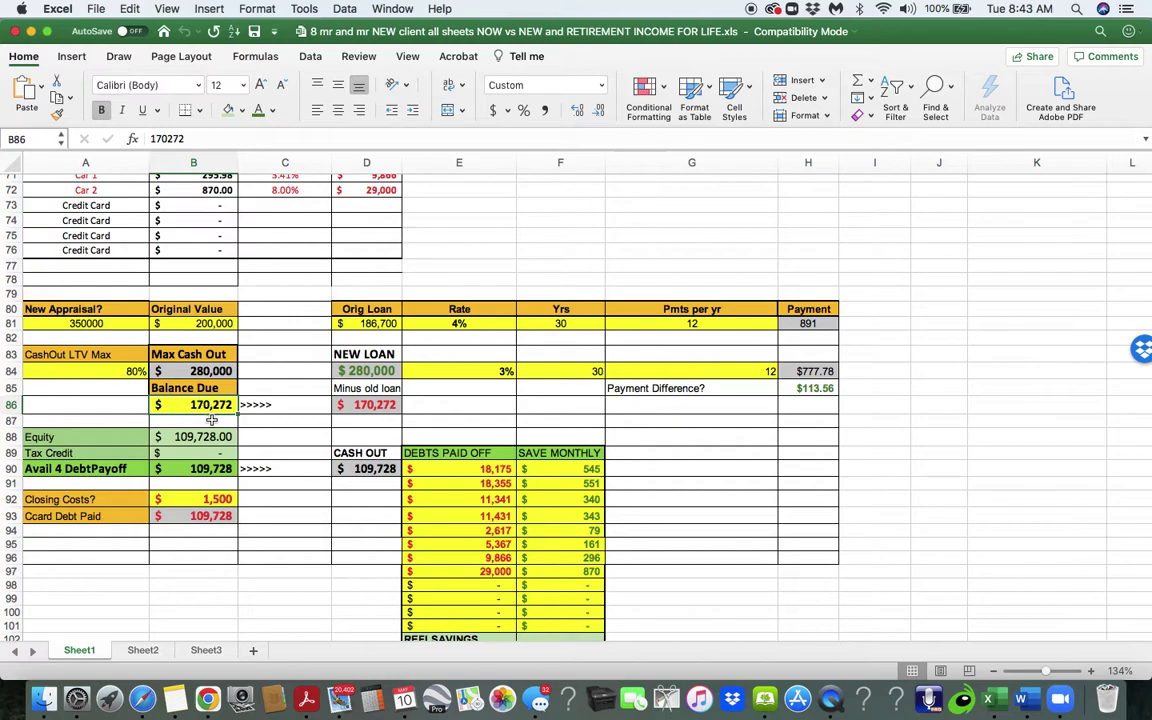
- Rename the B85 heading from Balance Due to PAYOFF Balance Due
click(183, 391)
double_click(152, 388)
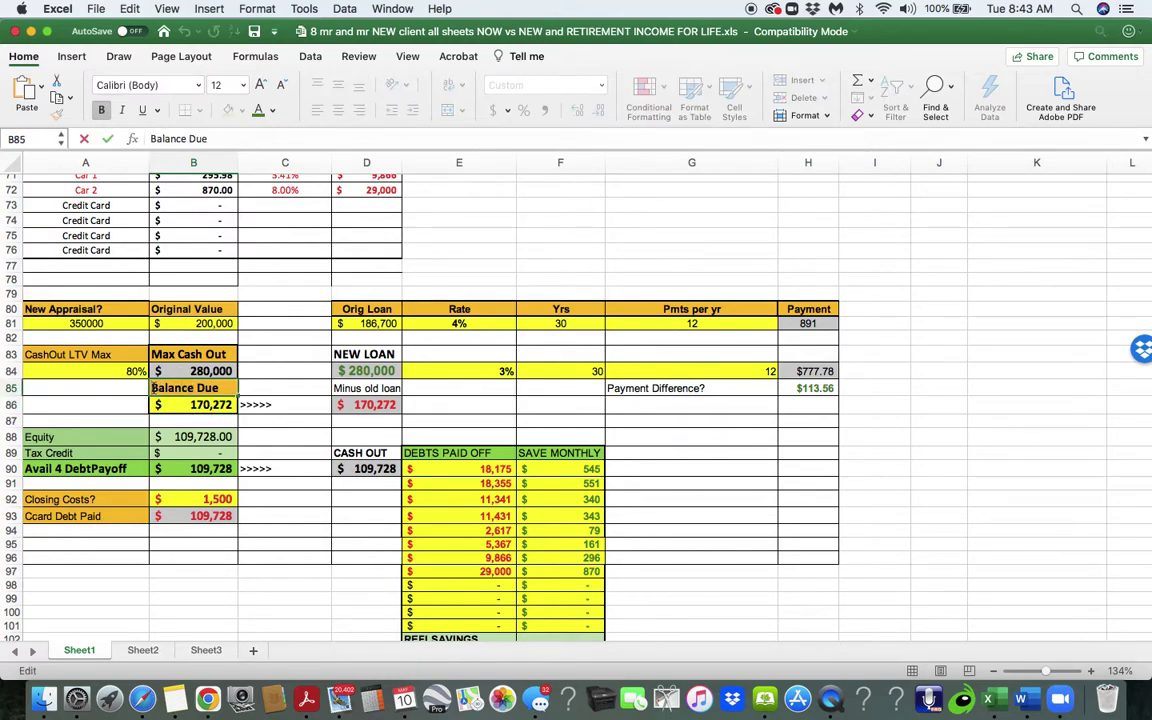
text(PAYOFF)
key(Tab)
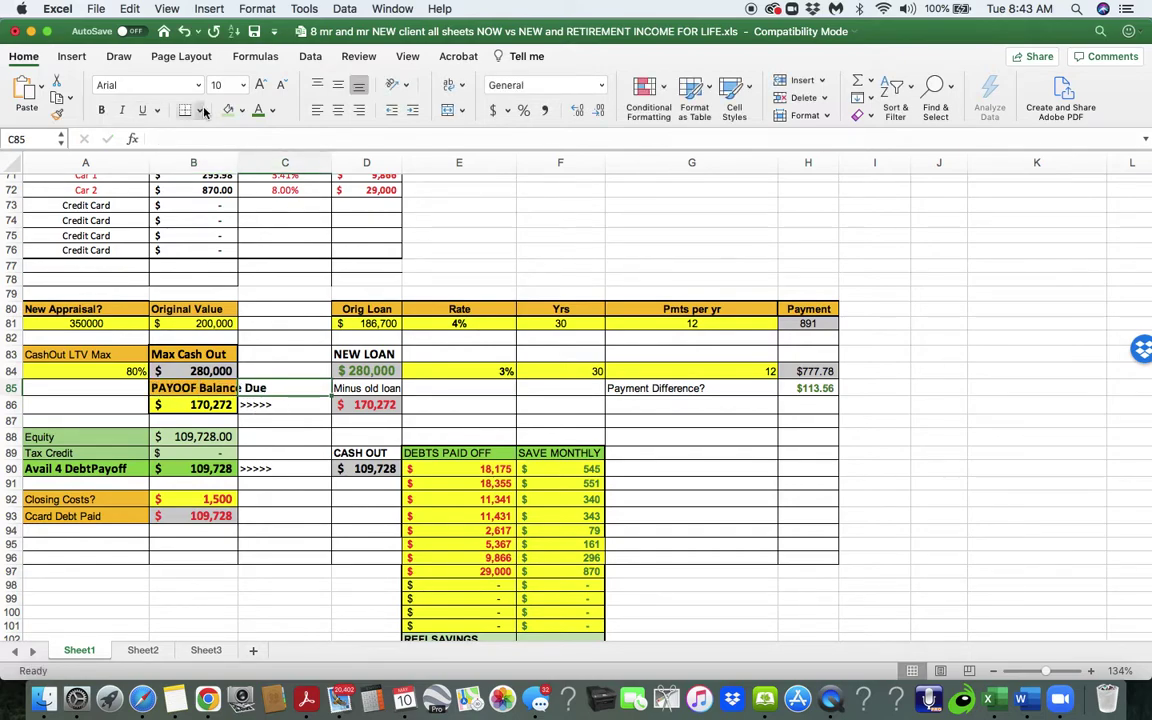
- Give C85 the same orange fill as the heading
click(241, 115)
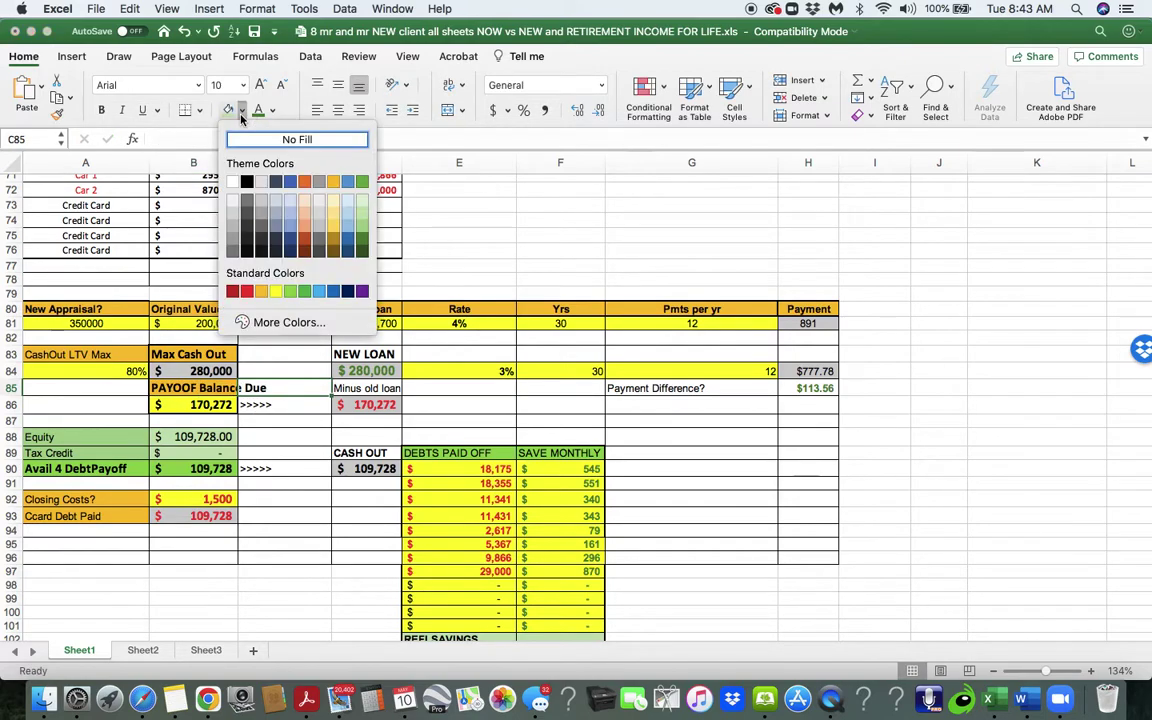
click(261, 291)
click(262, 418)
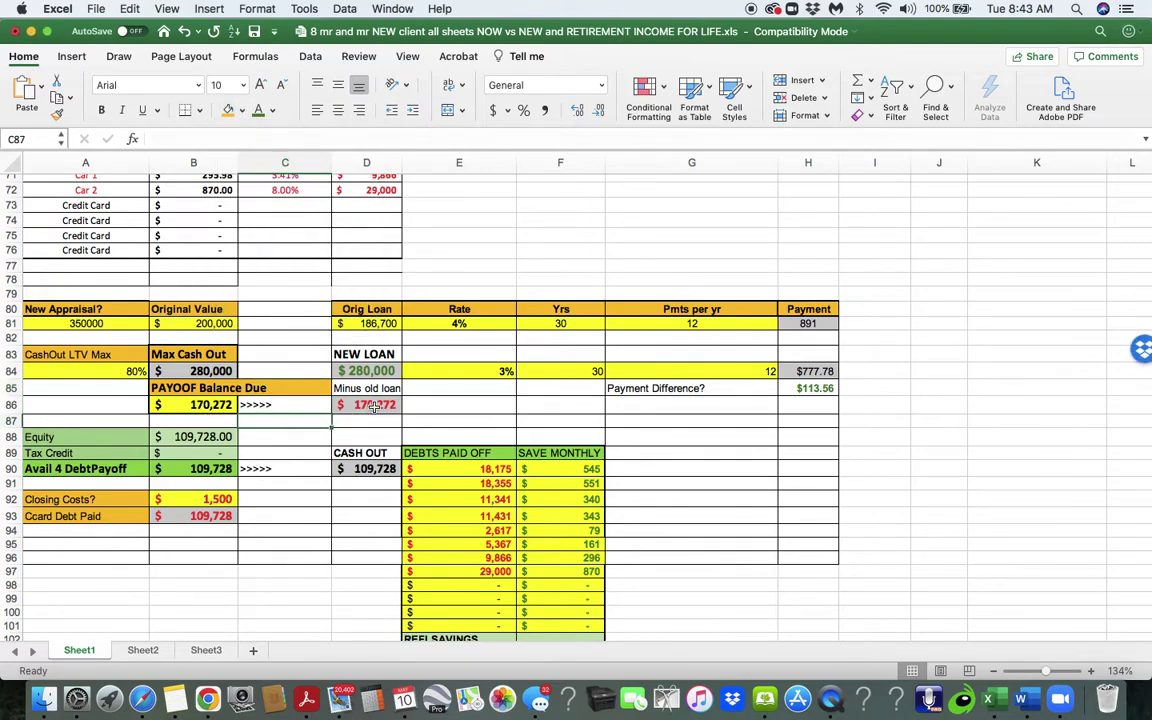
click(373, 405)
click(371, 371)
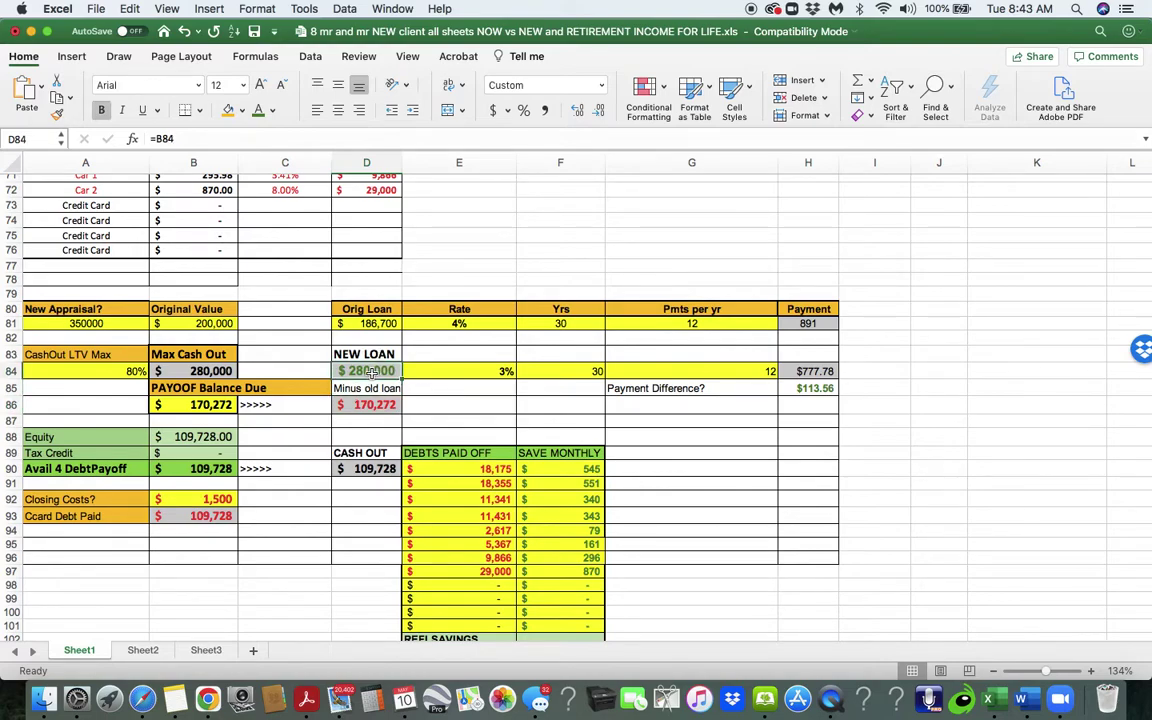
click(375, 408)
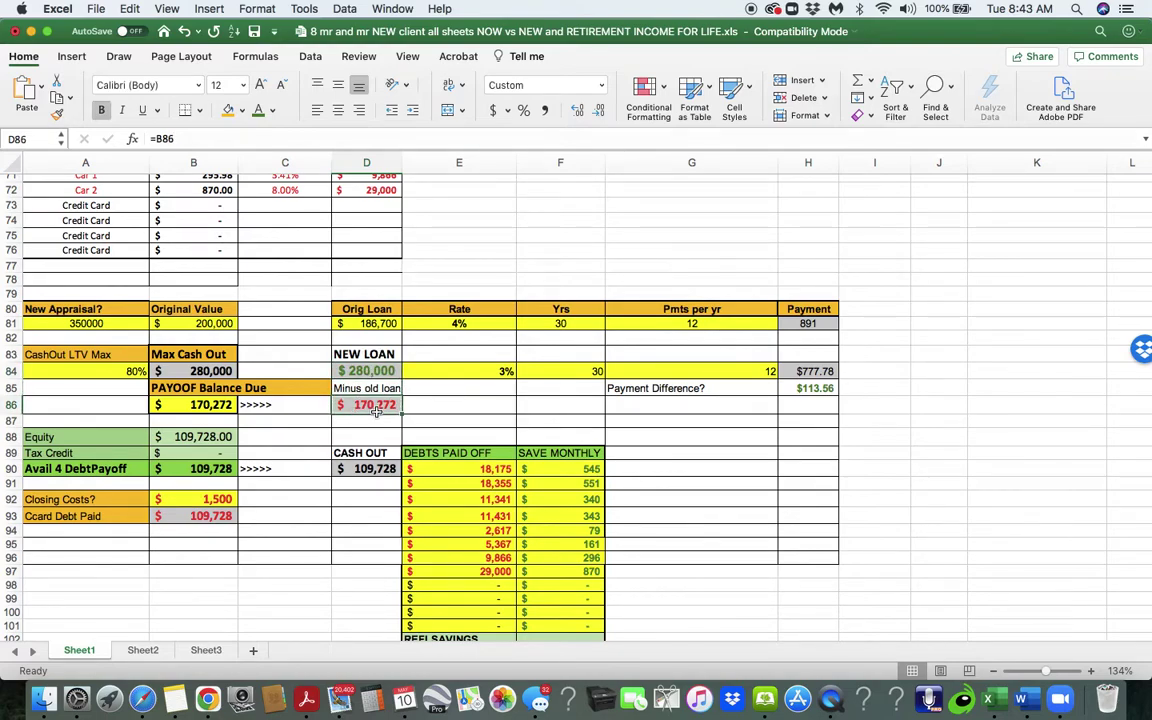
click(374, 469)
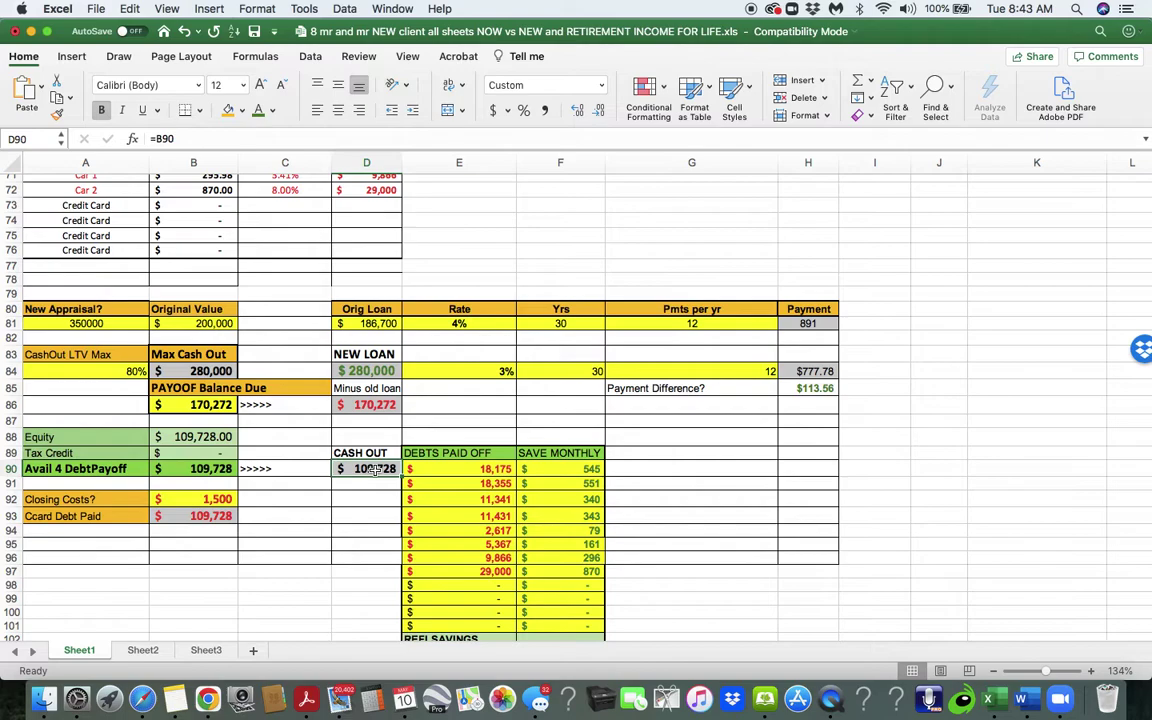
click(459, 469)
click(472, 485)
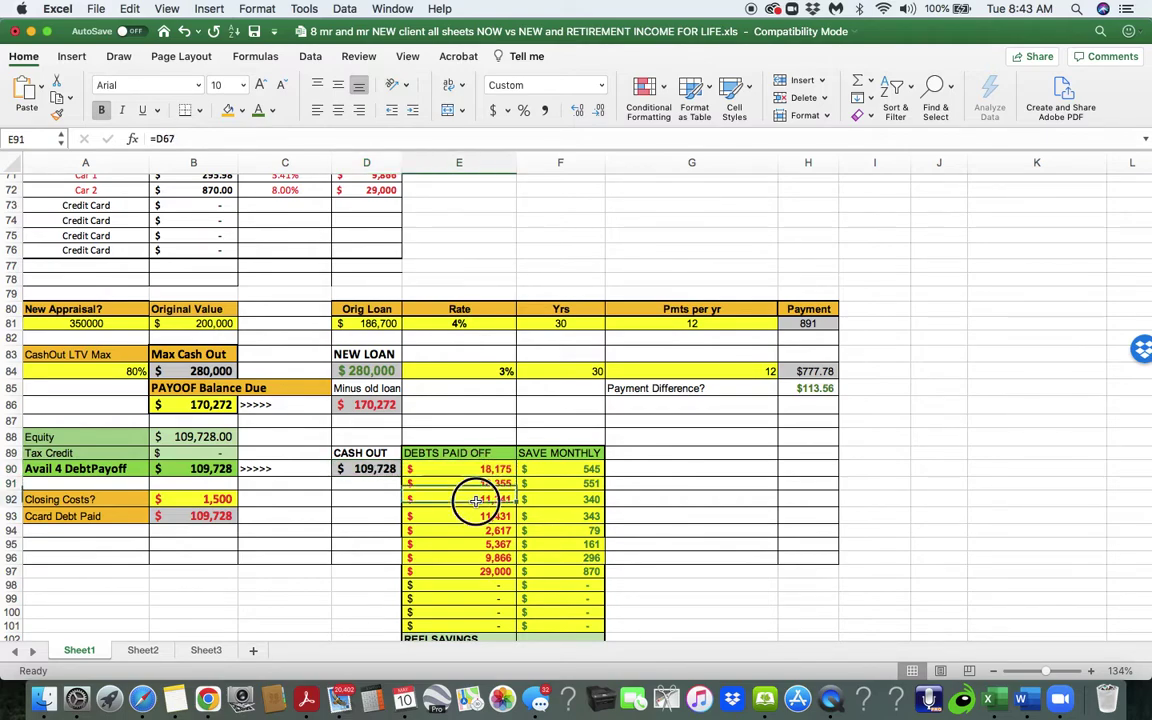
click(476, 500)
click(474, 516)
click(476, 530)
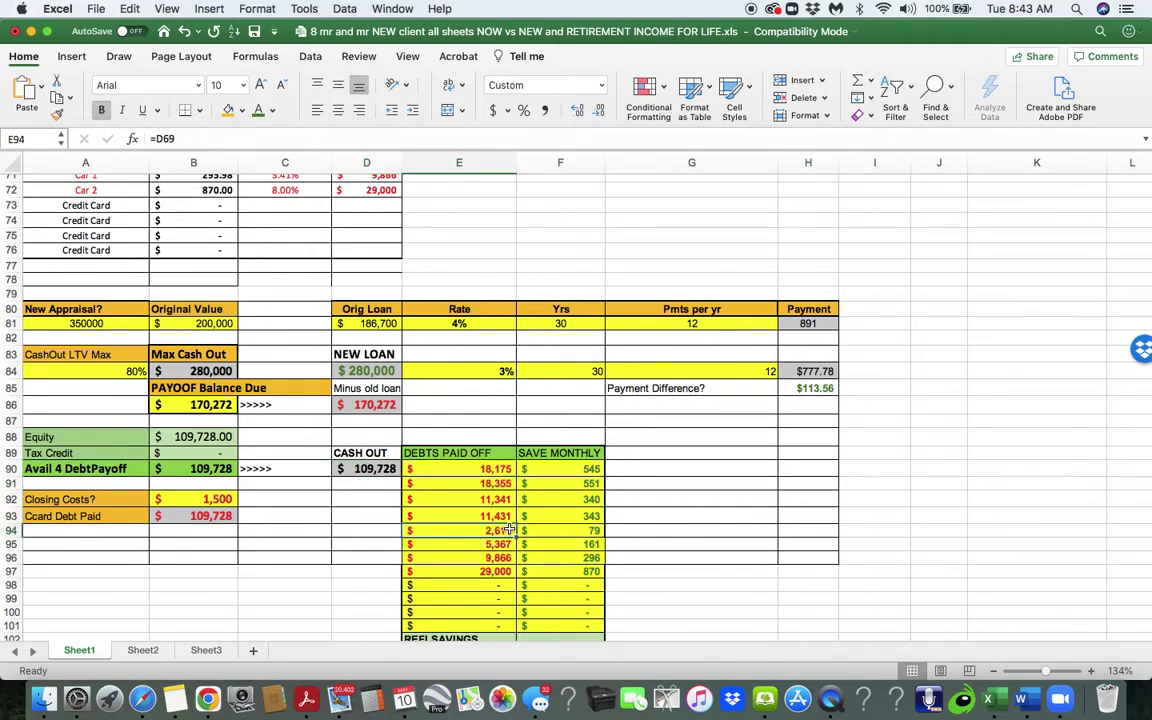
scroll(523, 516, down, 5)
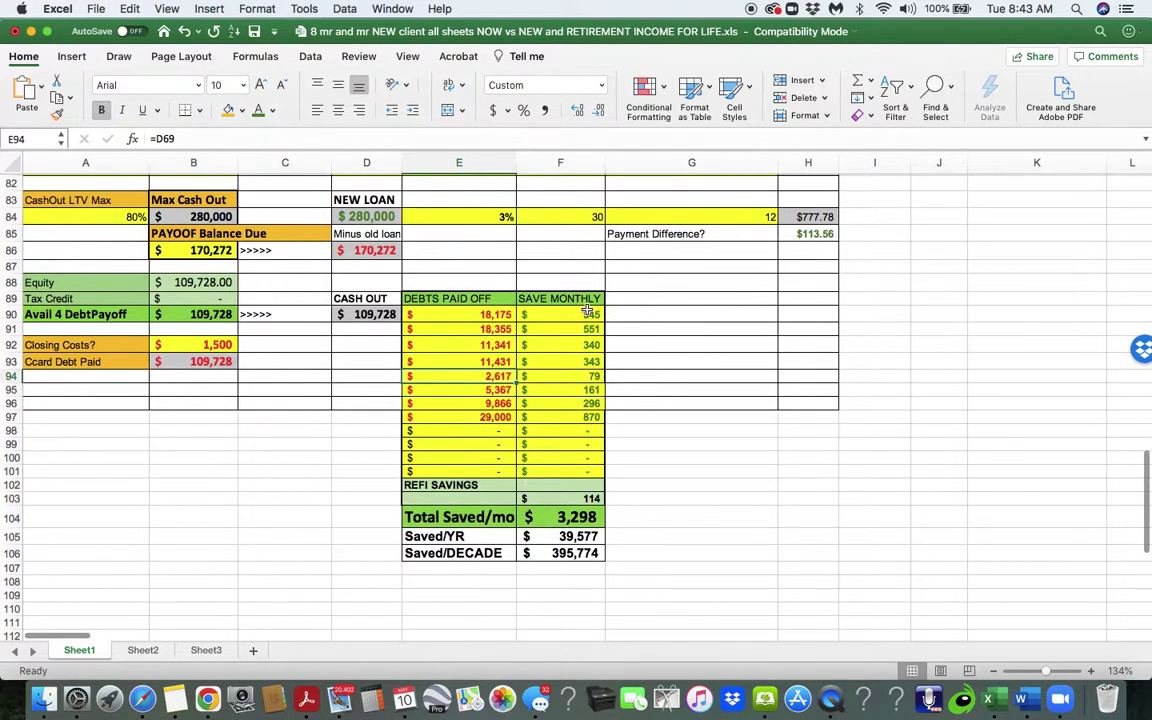
click(588, 314)
click(590, 329)
click(591, 344)
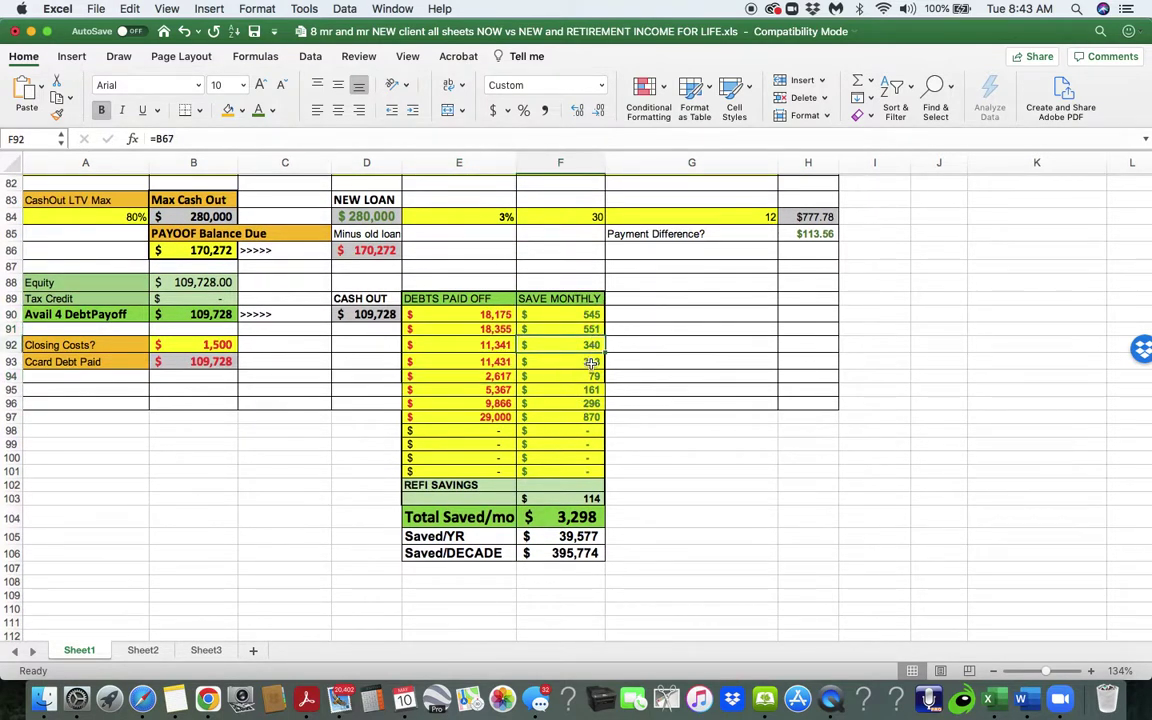
click(591, 362)
click(591, 376)
click(591, 389)
click(589, 403)
click(589, 418)
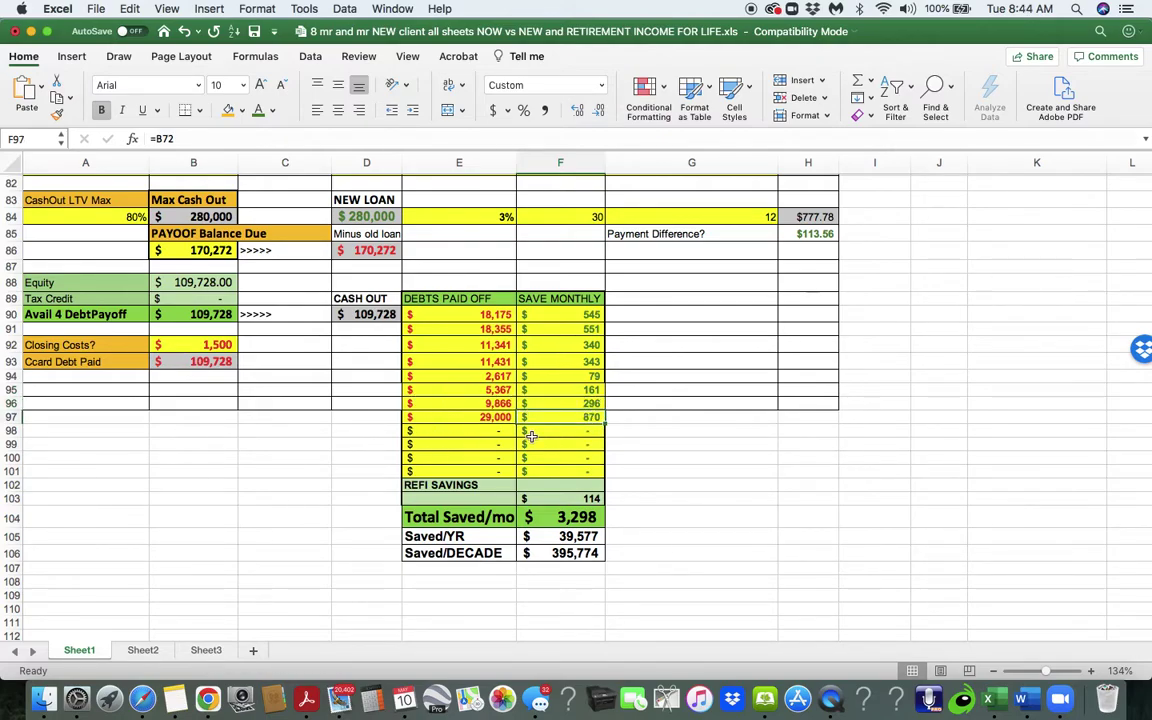
scroll(531, 436, up, 15)
scroll(531, 436, down, 5)
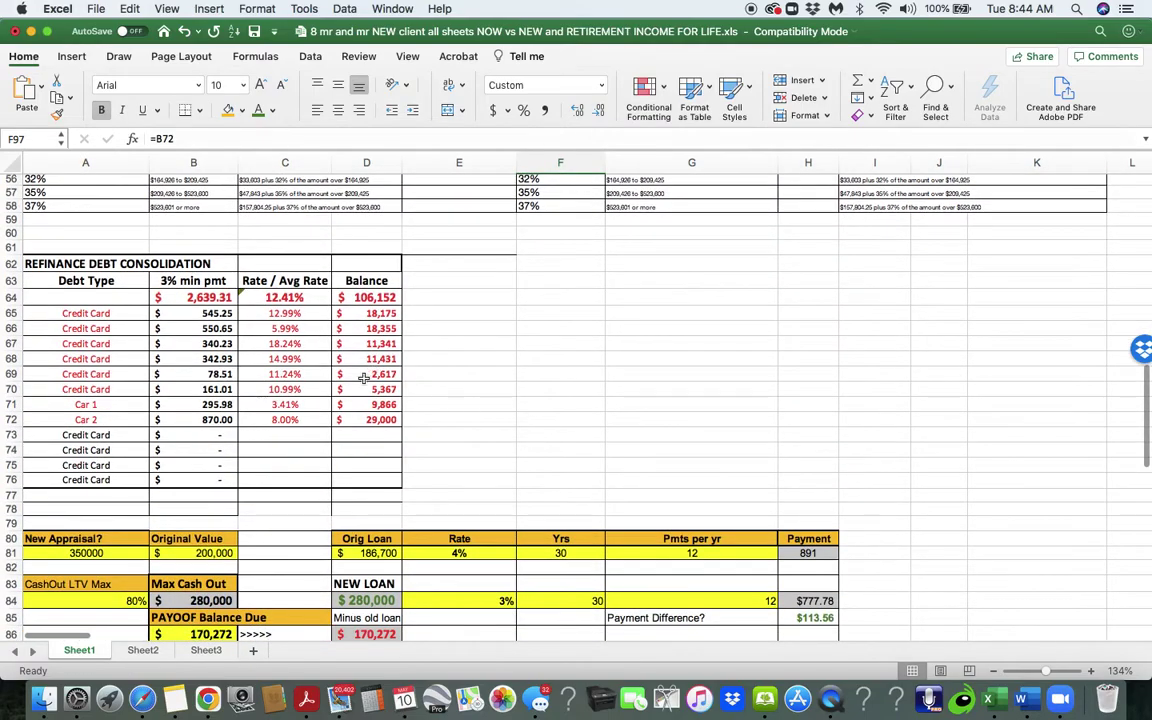
click(395, 420)
scroll(395, 420, down, 15)
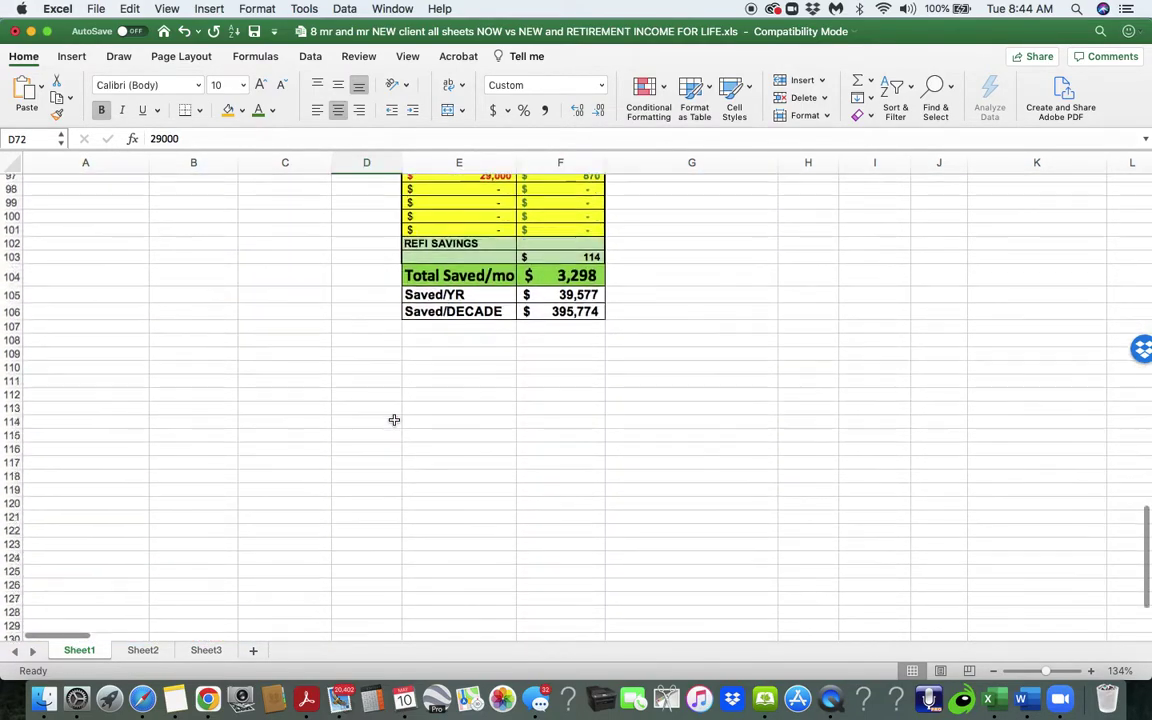
scroll(395, 420, up, 5)
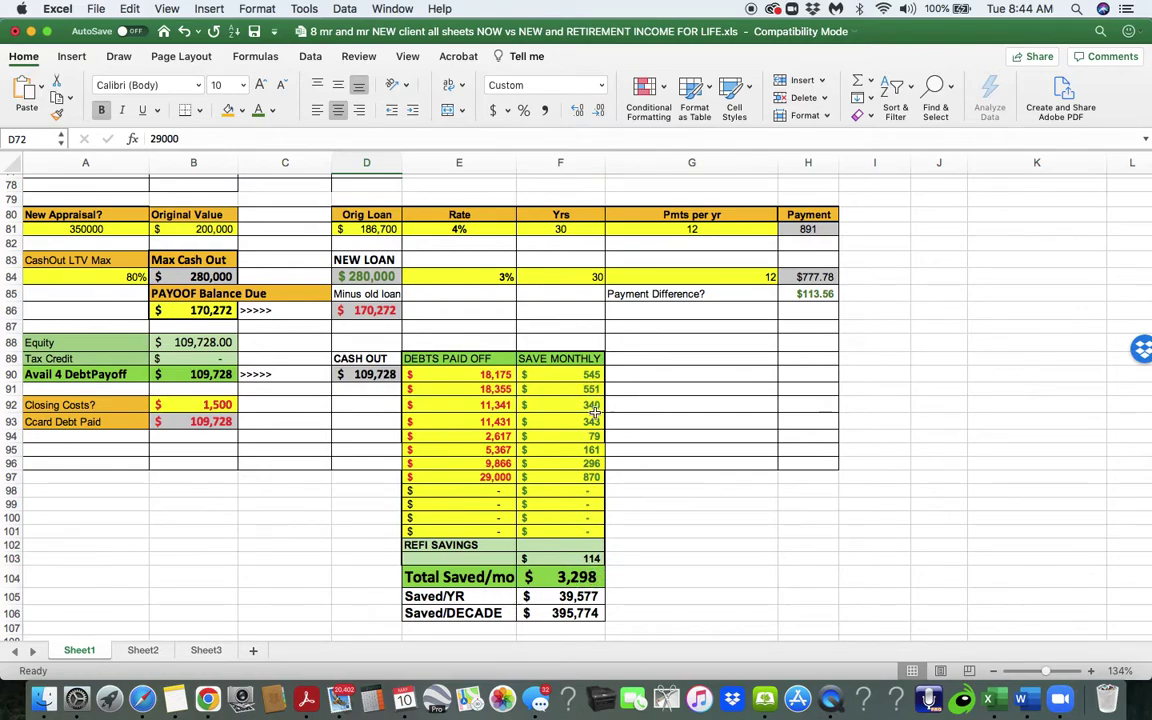
click(597, 576)
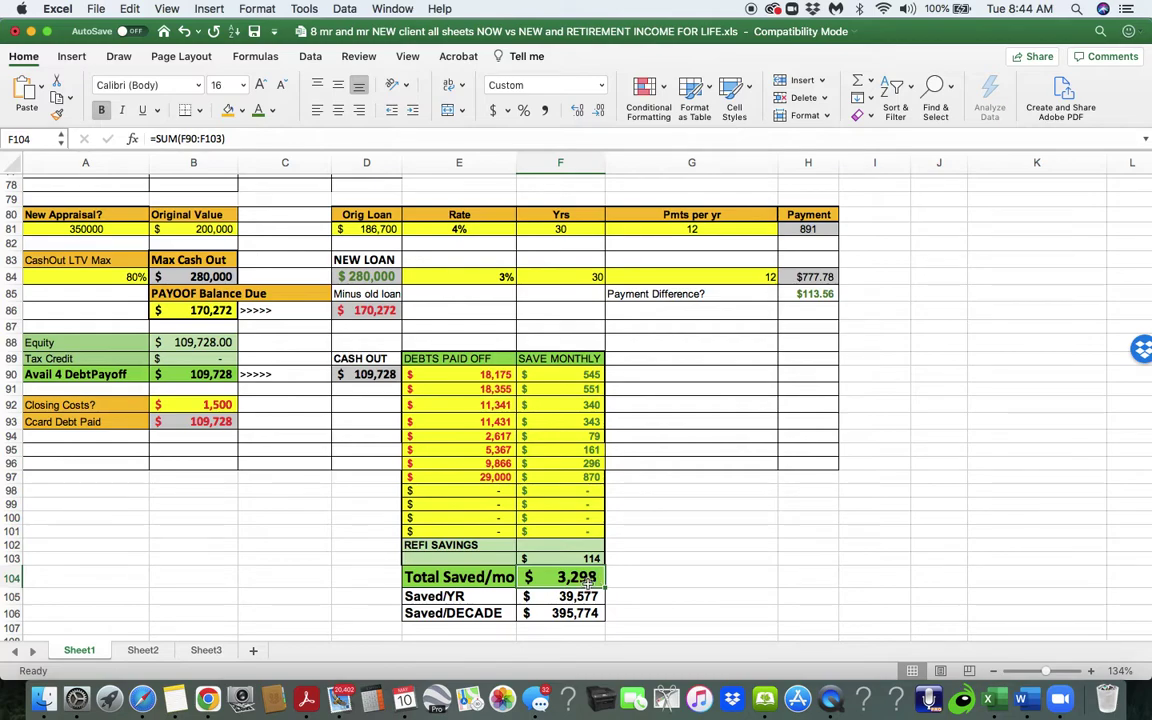
click(578, 594)
click(572, 617)
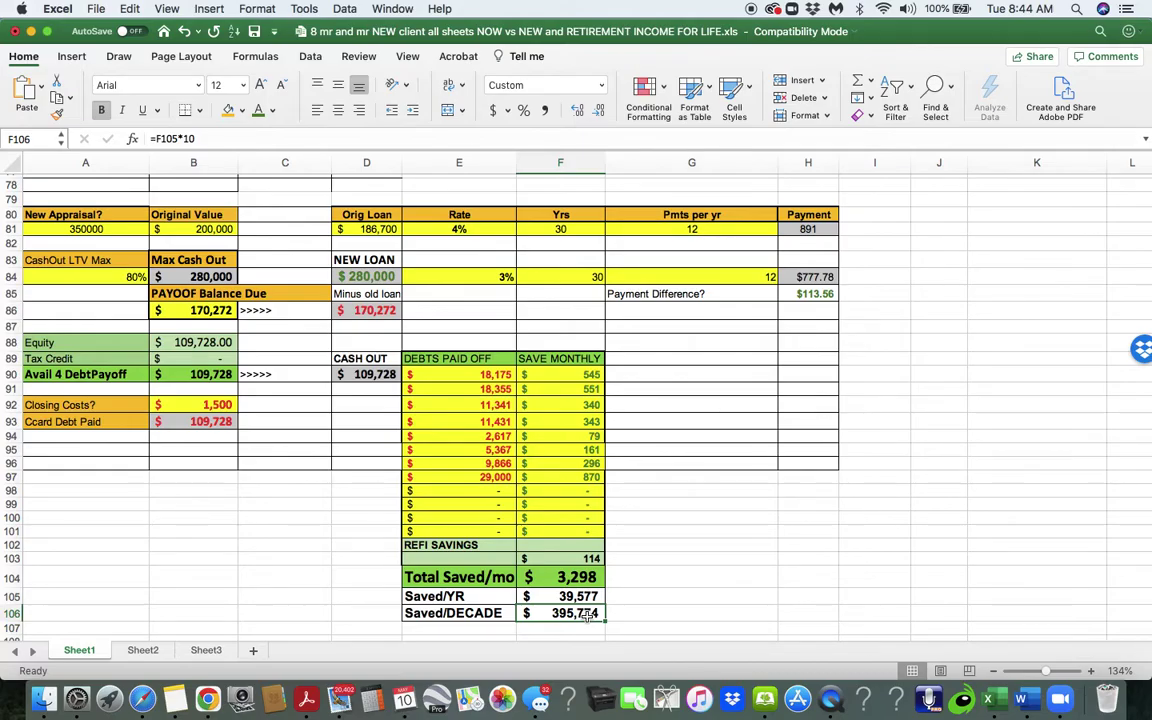
scroll(589, 478, up, 15)
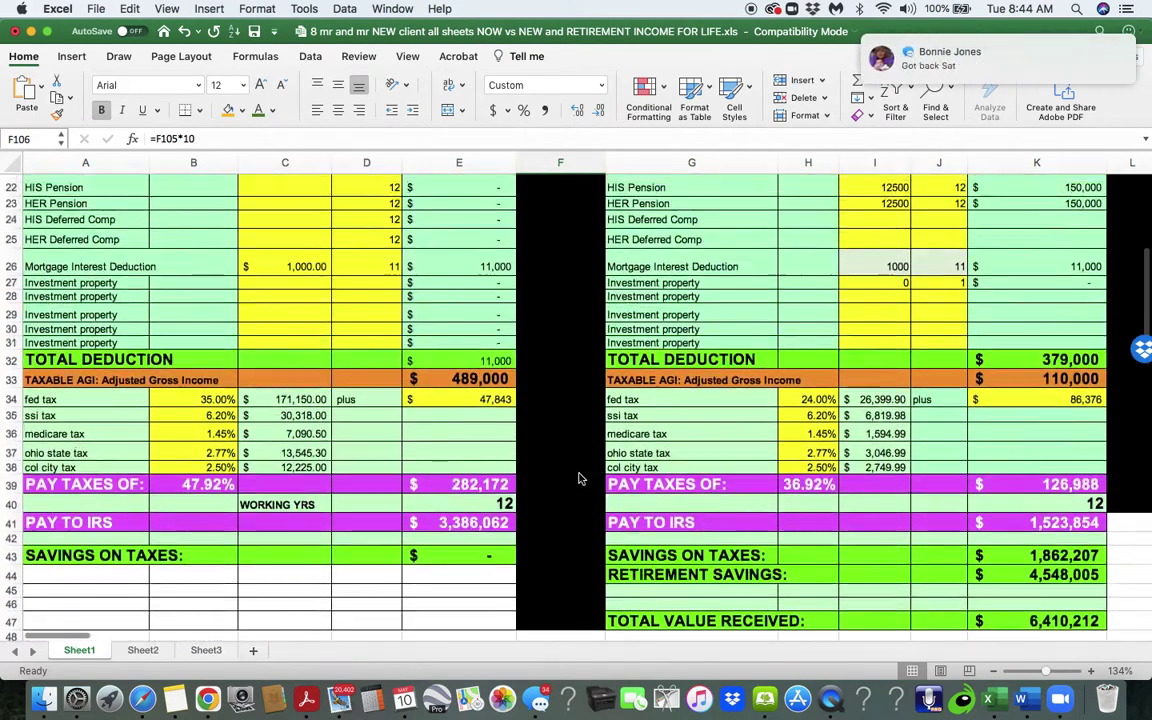
scroll(578, 478, up, 3)
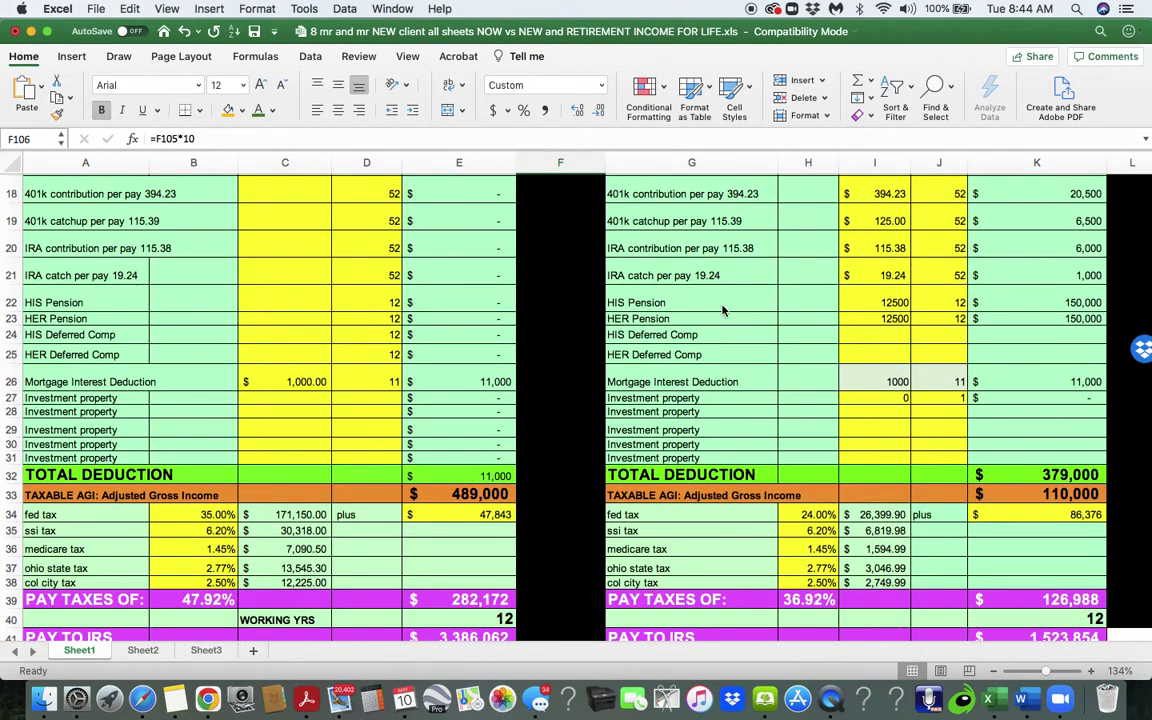
scroll(724, 313, up, 5)
scroll(726, 314, down, 2)
scroll(727, 315, right, 1)
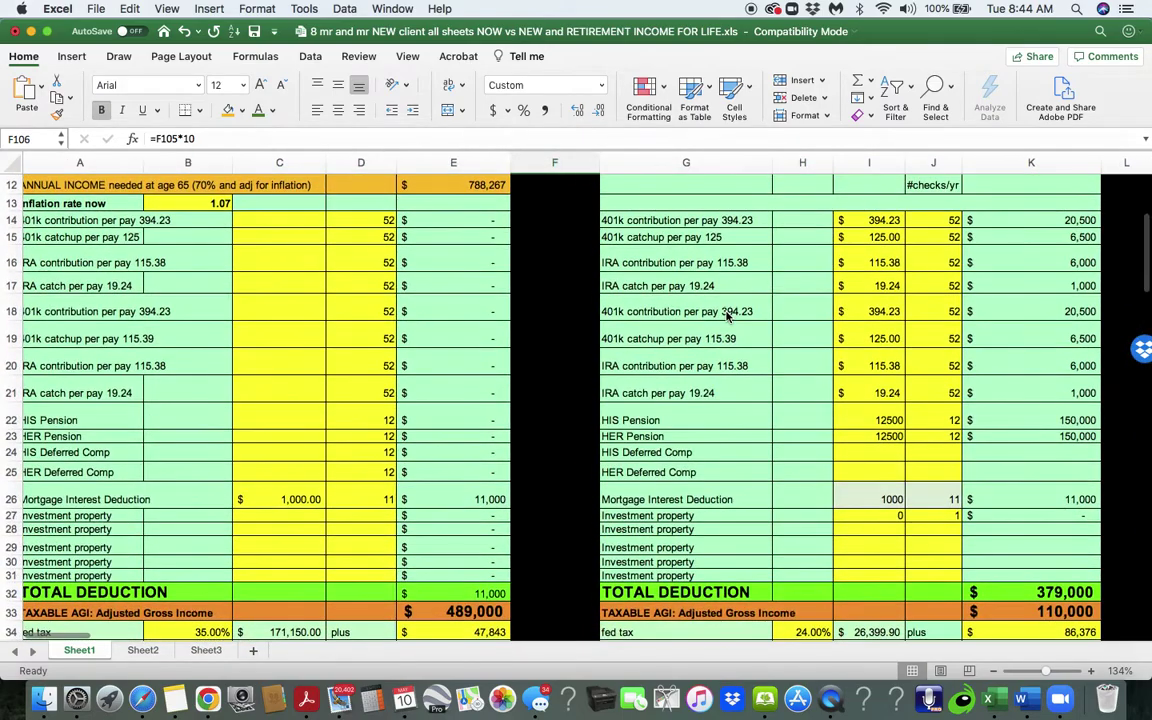
scroll(727, 315, up, 6)
scroll(727, 315, left, 1)
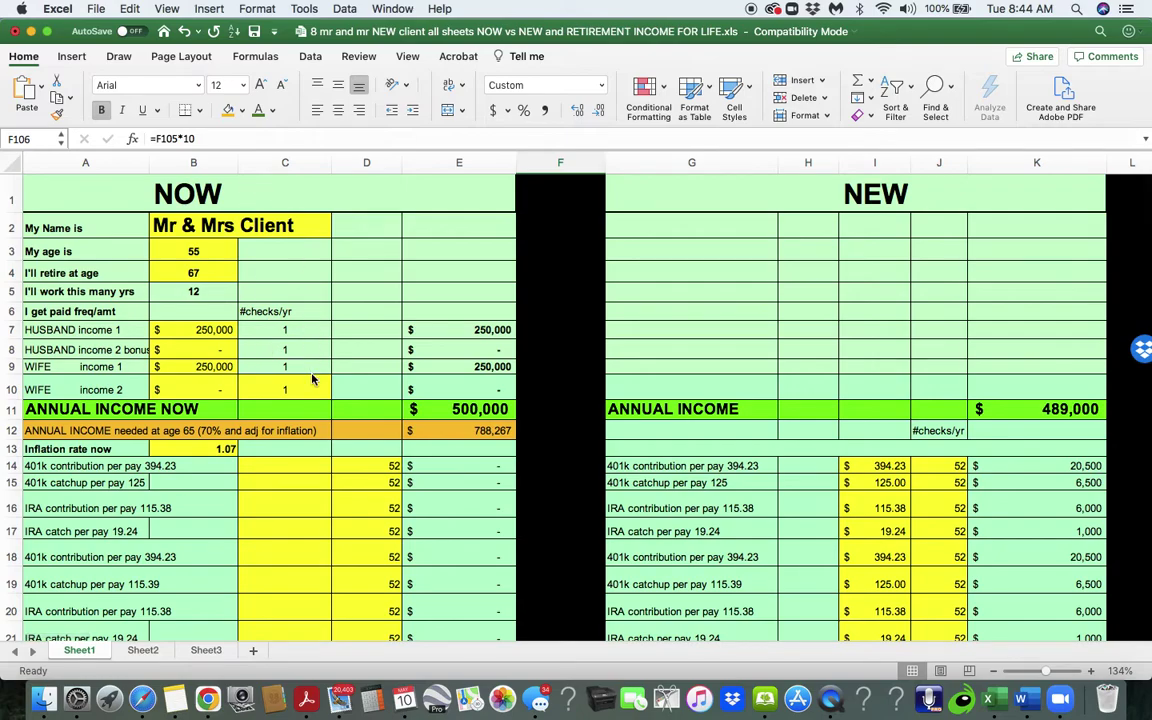
scroll(299, 485, down, 5)
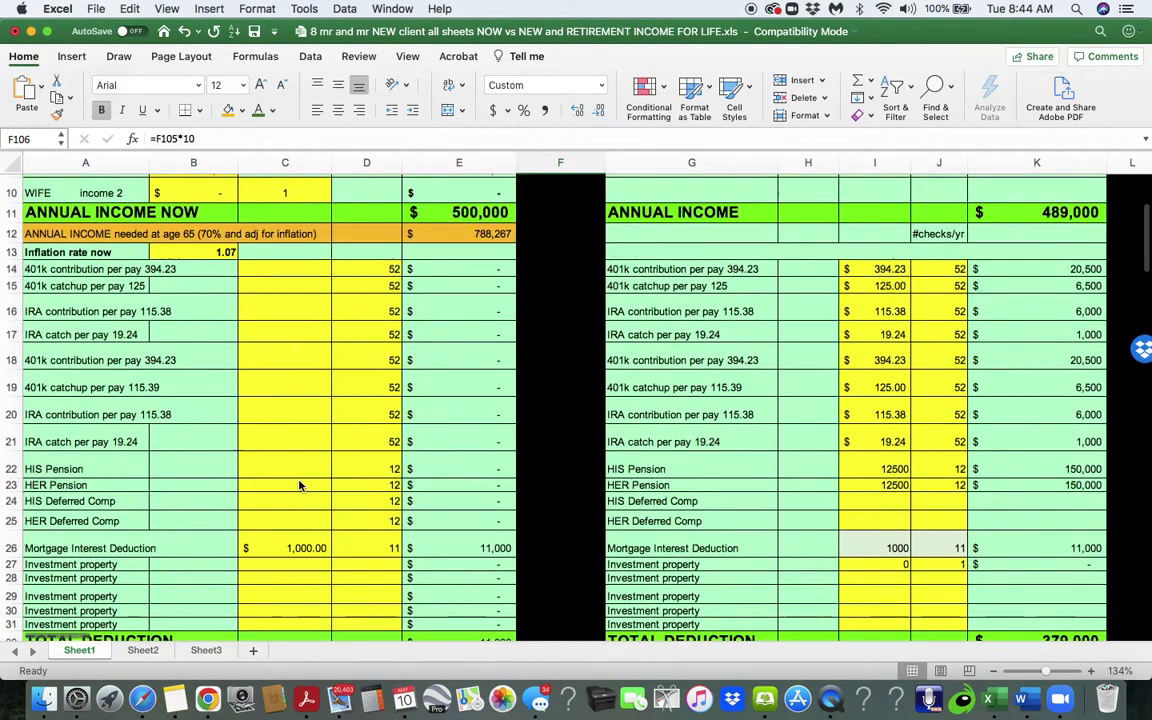
click(42, 270)
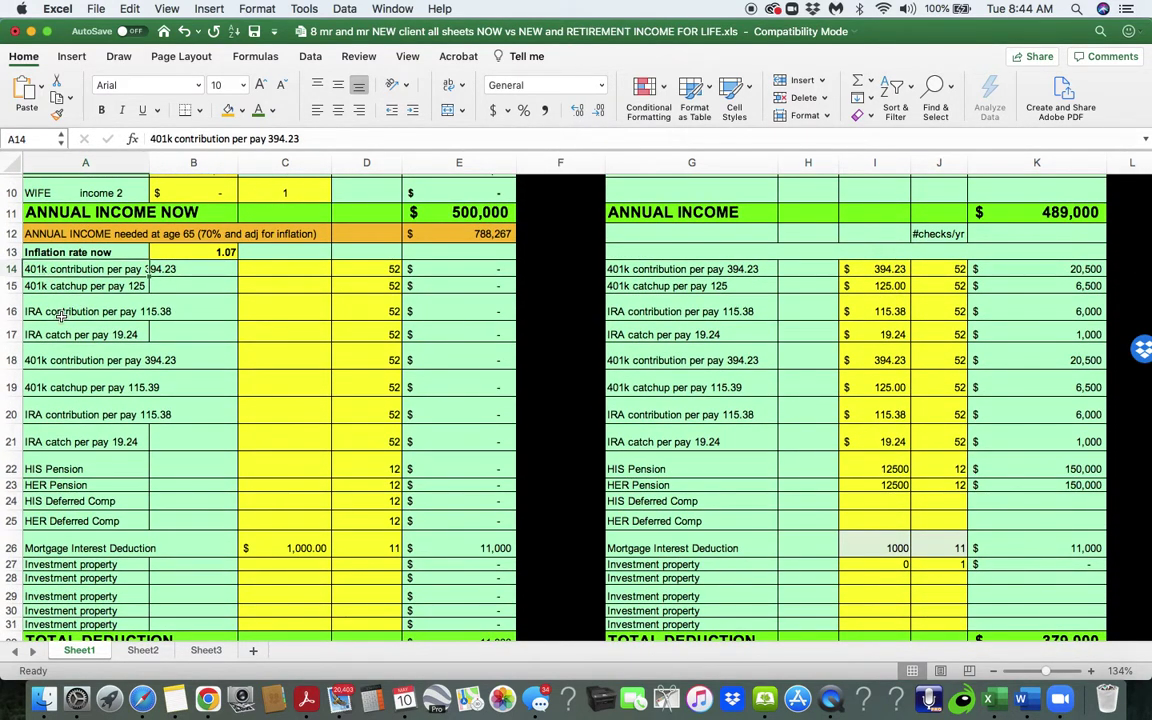
click(61, 313)
click(50, 270)
click(50, 335)
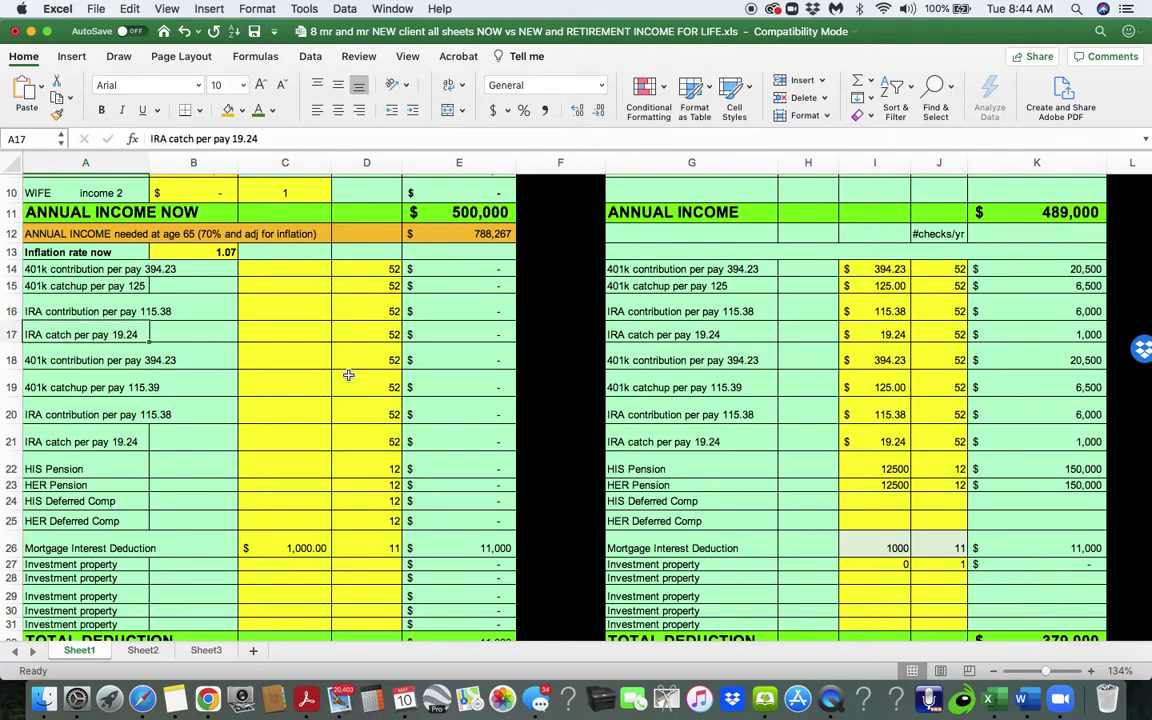
click(470, 204)
scroll(425, 409, up, 5)
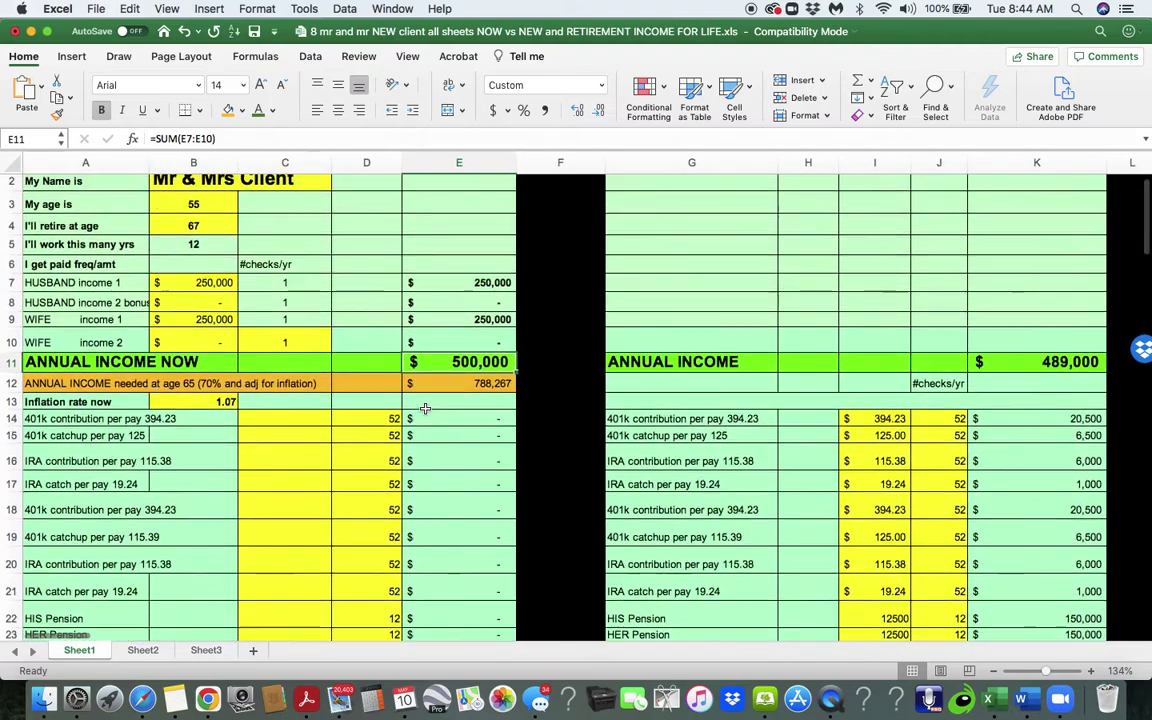
- Enter 40,000 as the husband's income and 20,000 as the wife's, giving $60,000 annual income now
click(213, 281)
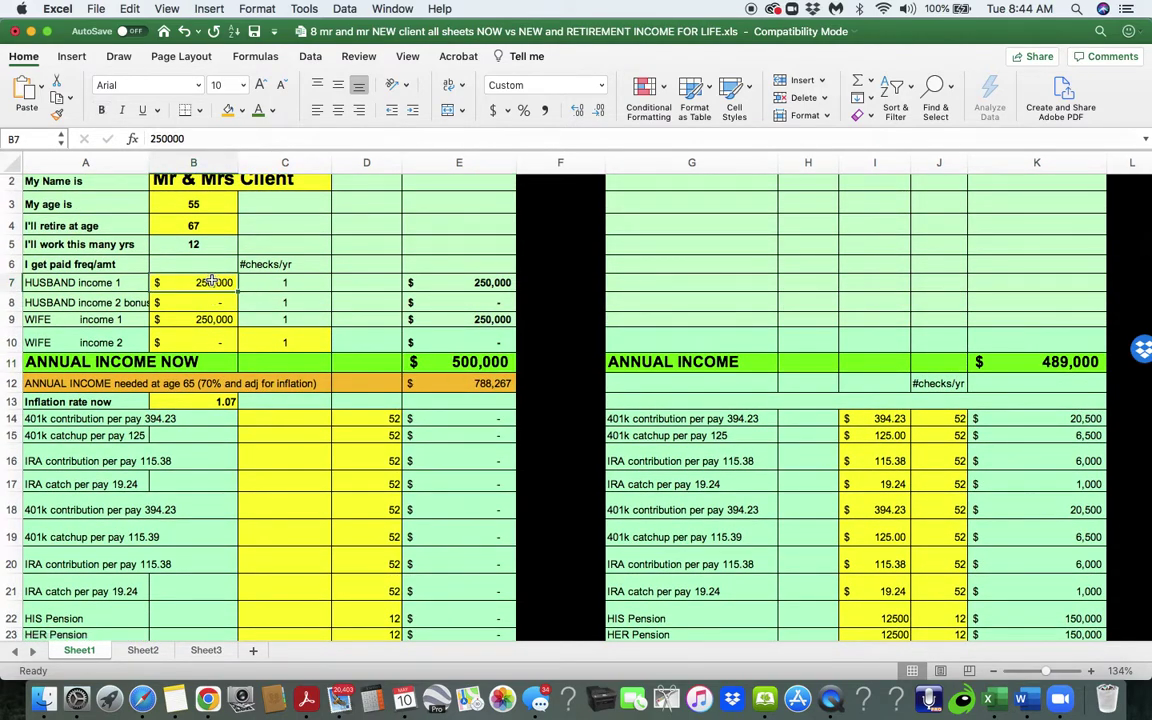
text(40,)
text(0000)
key(Return)
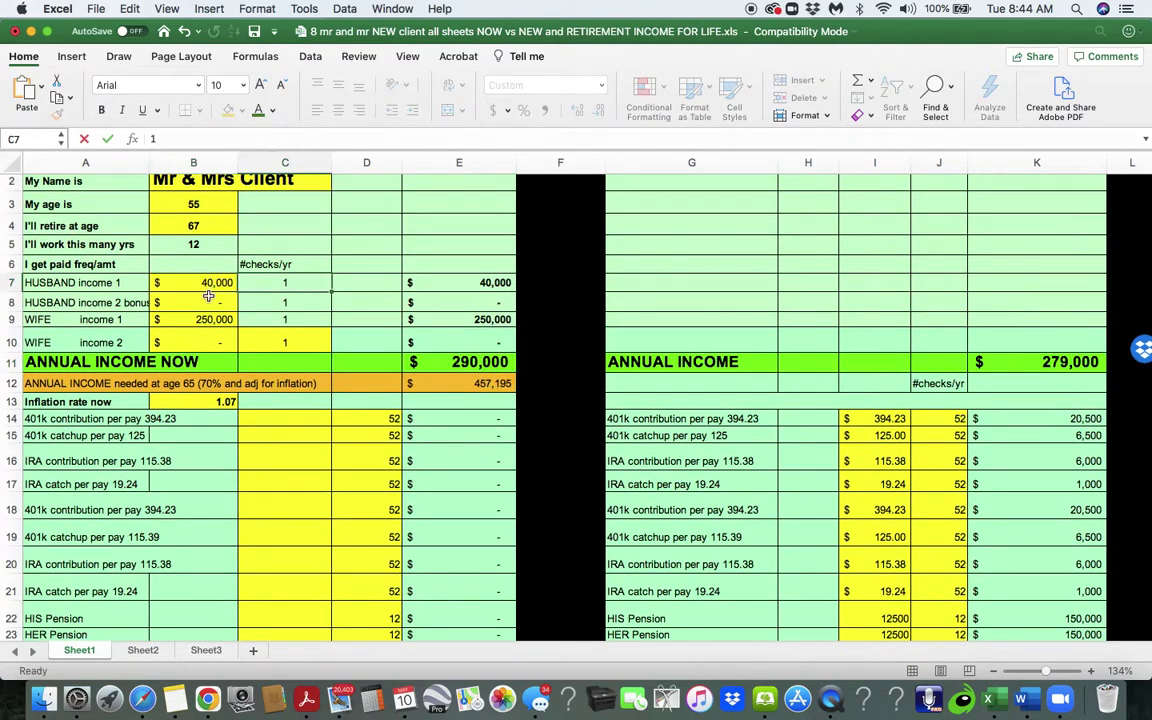
click(213, 319)
text(200)
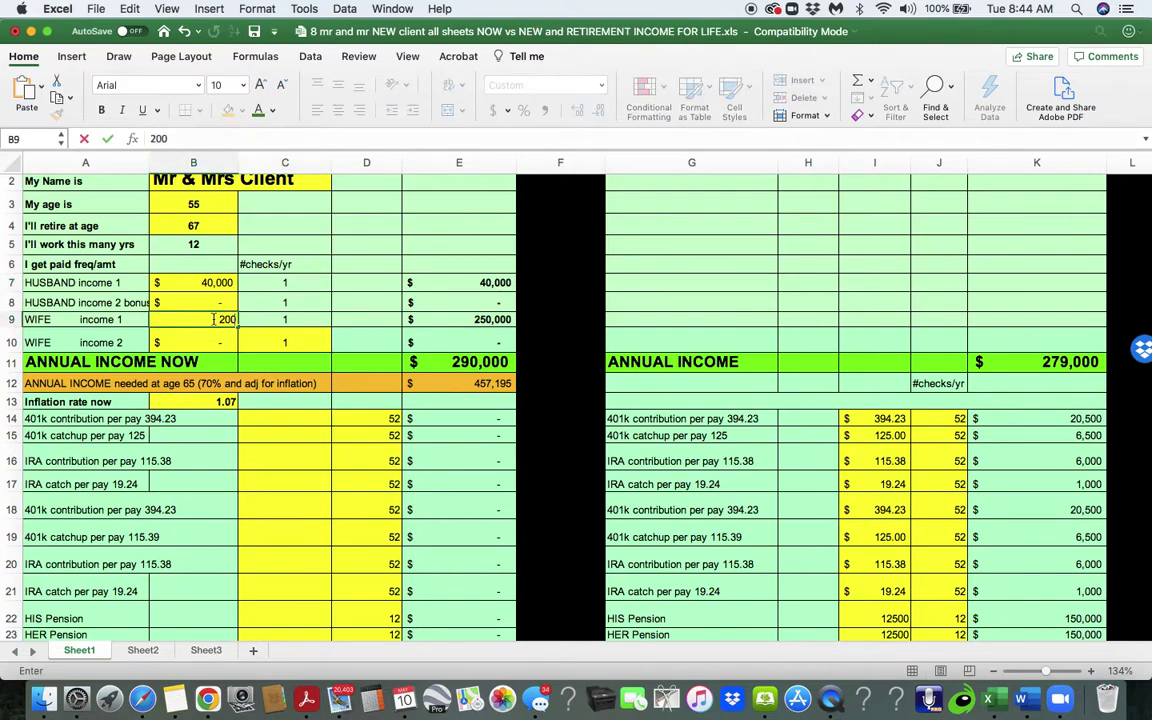
click(296, 319)
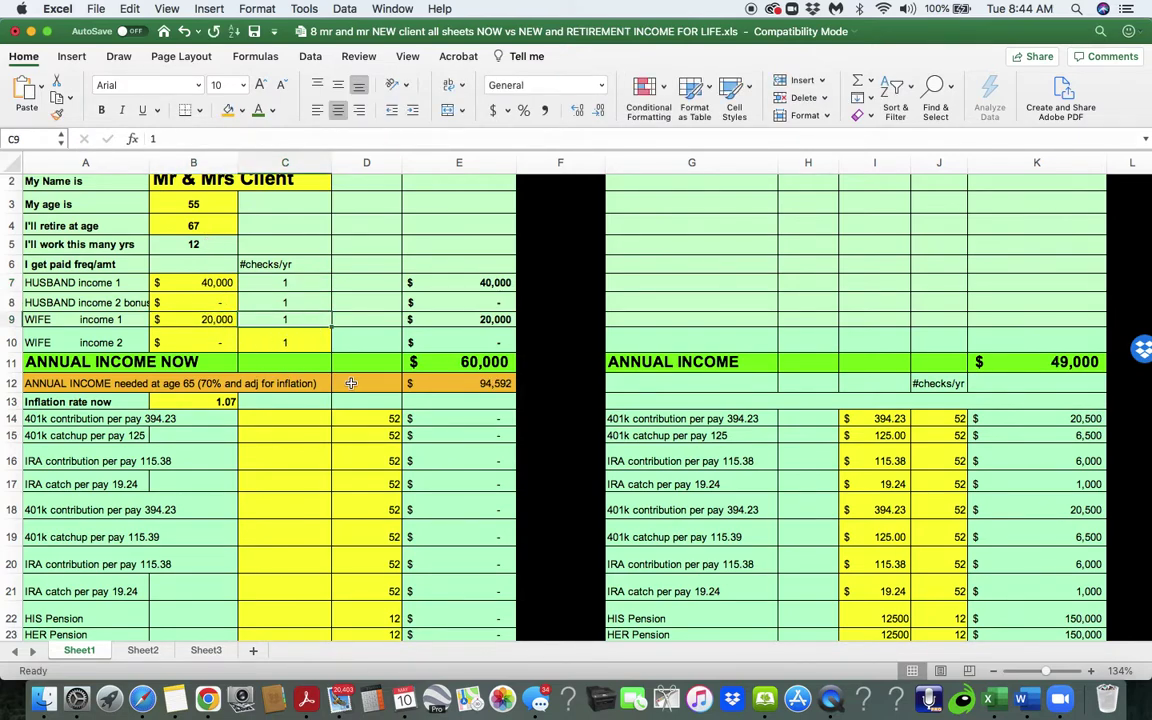
click(484, 363)
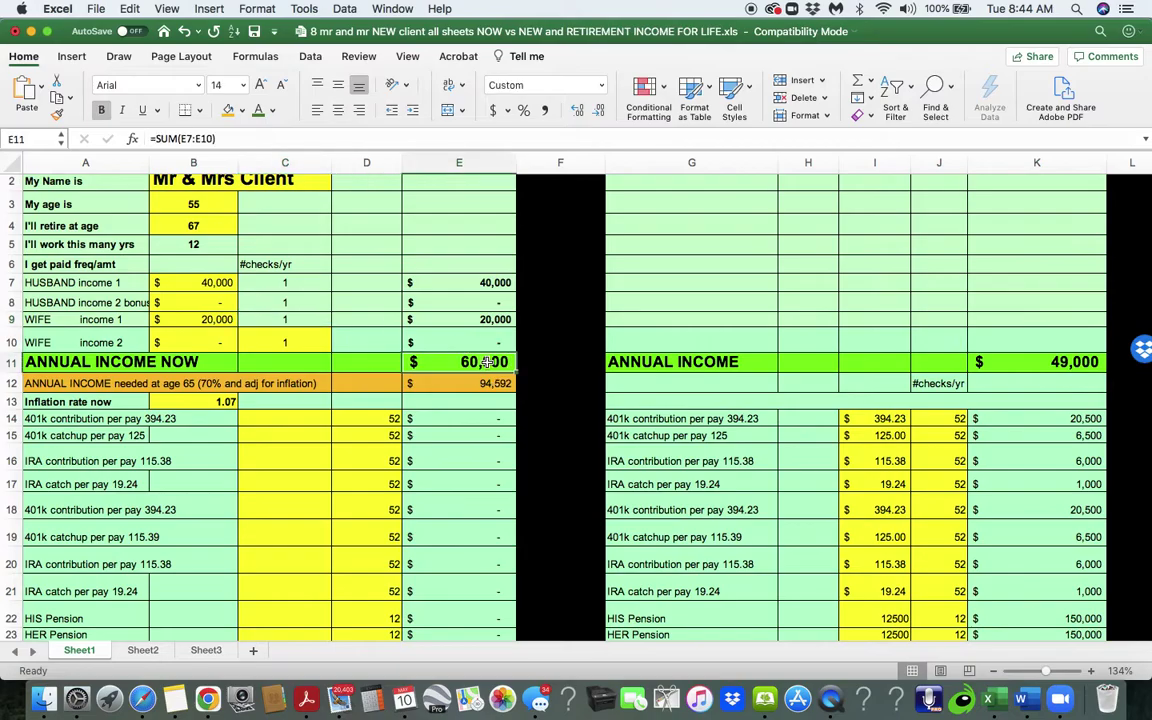
- Scroll down to the fed tax rate cell B34 and select it
scroll(456, 491, down, 5)
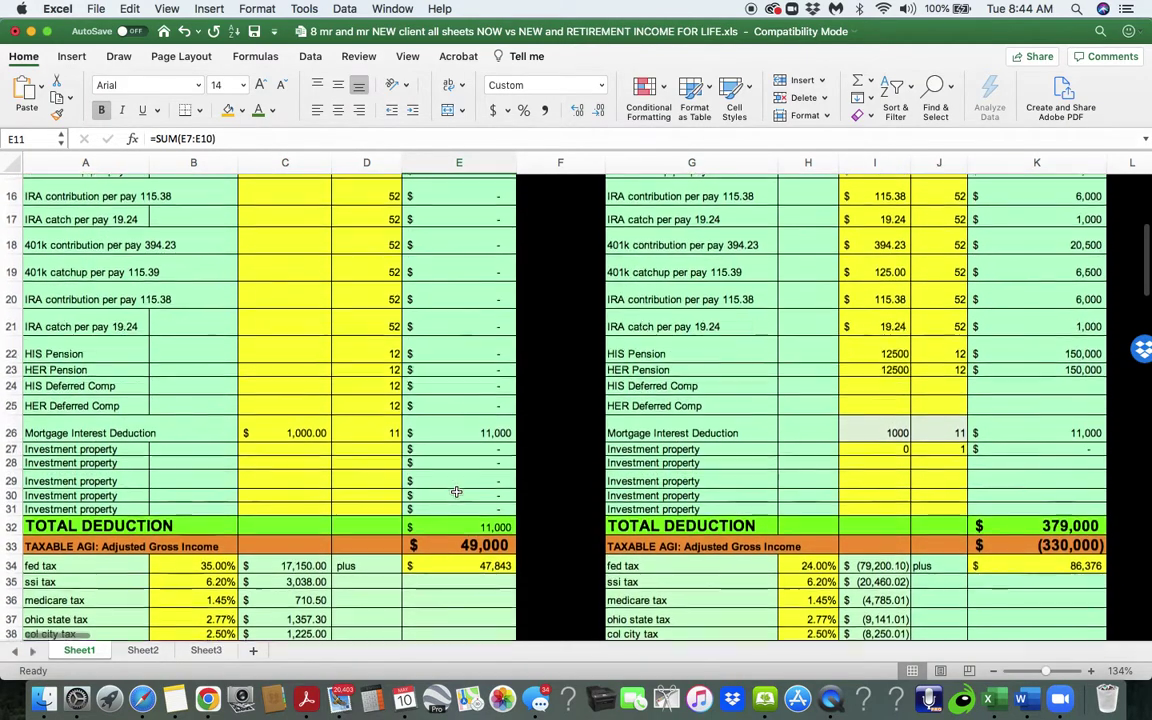
scroll(456, 492, down, 1)
scroll(469, 521, down, 3)
click(217, 484)
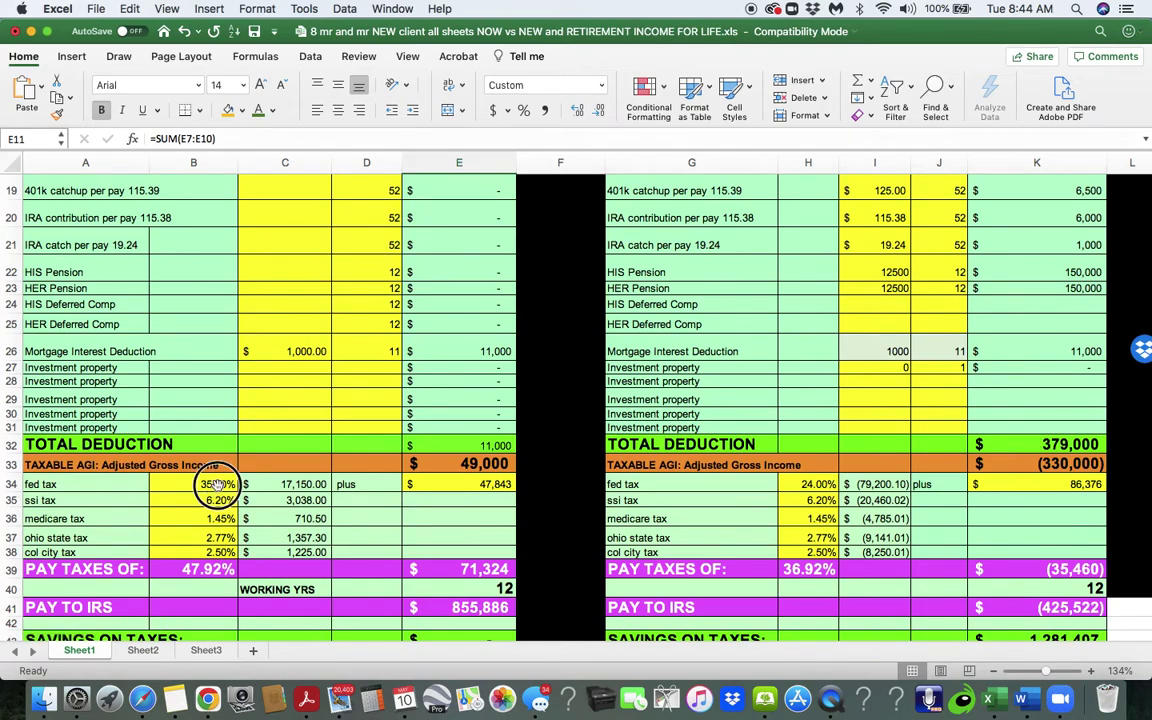
scroll(329, 543, down, 6)
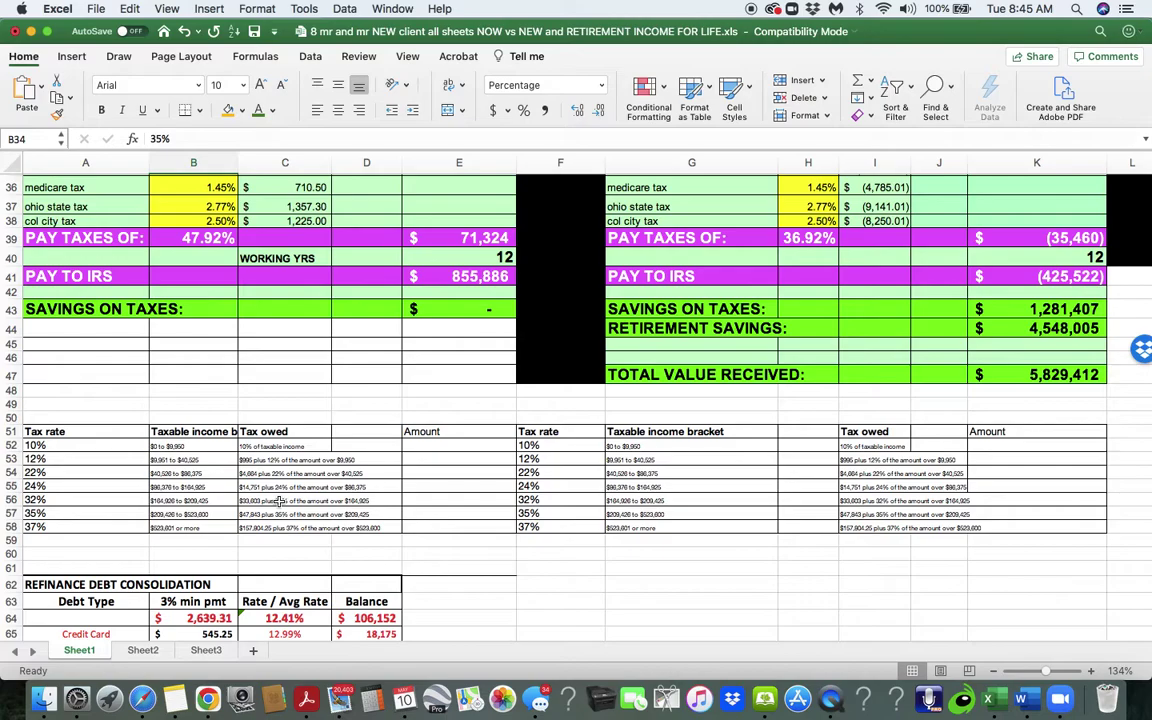
- Choose .22 as the B34 fed tax rate, cutting total taxes to $64,954 (34.92%)
scroll(280, 501, up, 5)
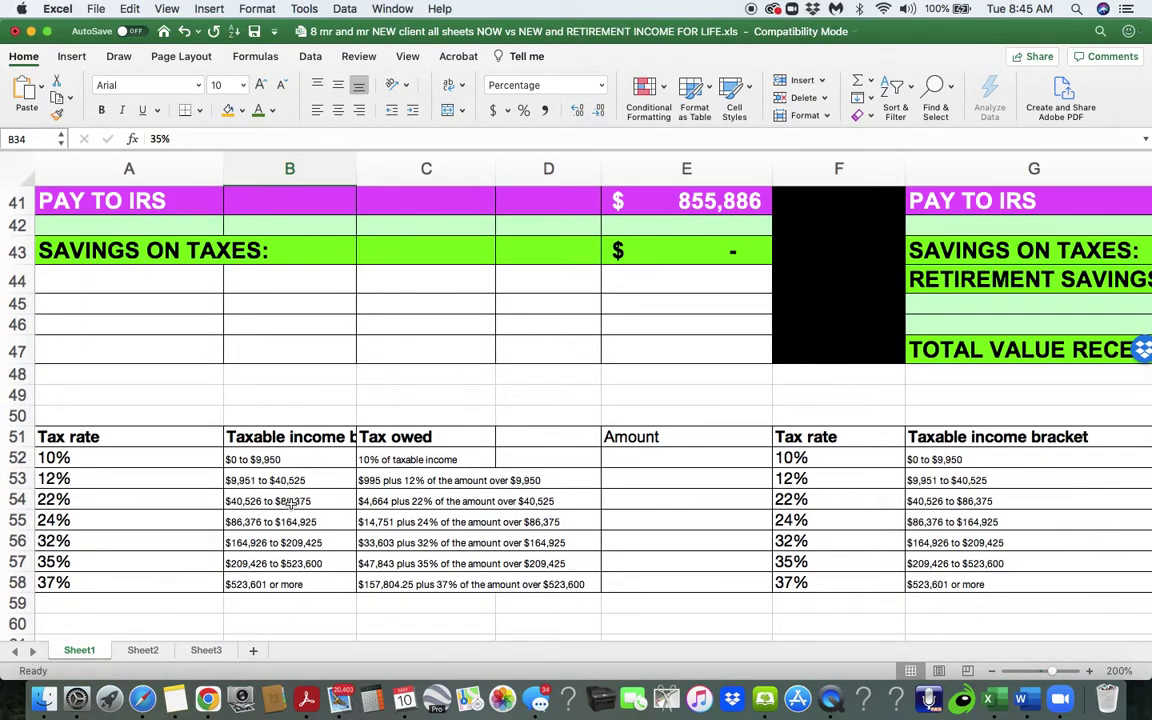
scroll(134, 500, up, 6)
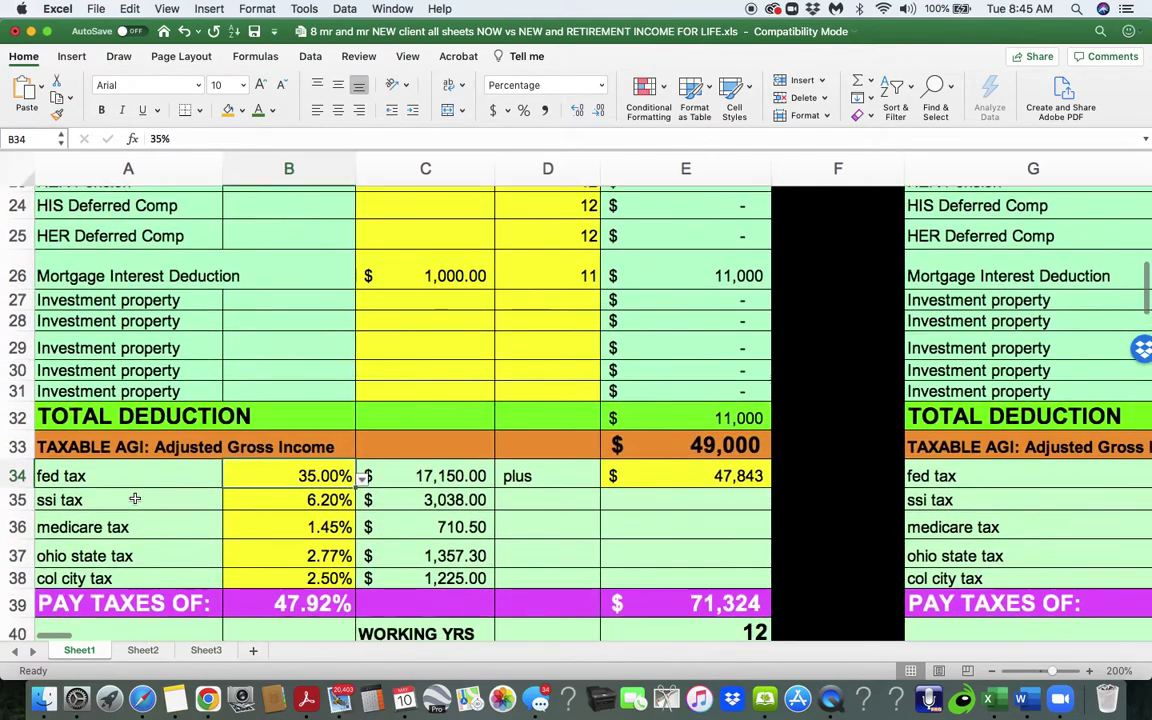
click(361, 478)
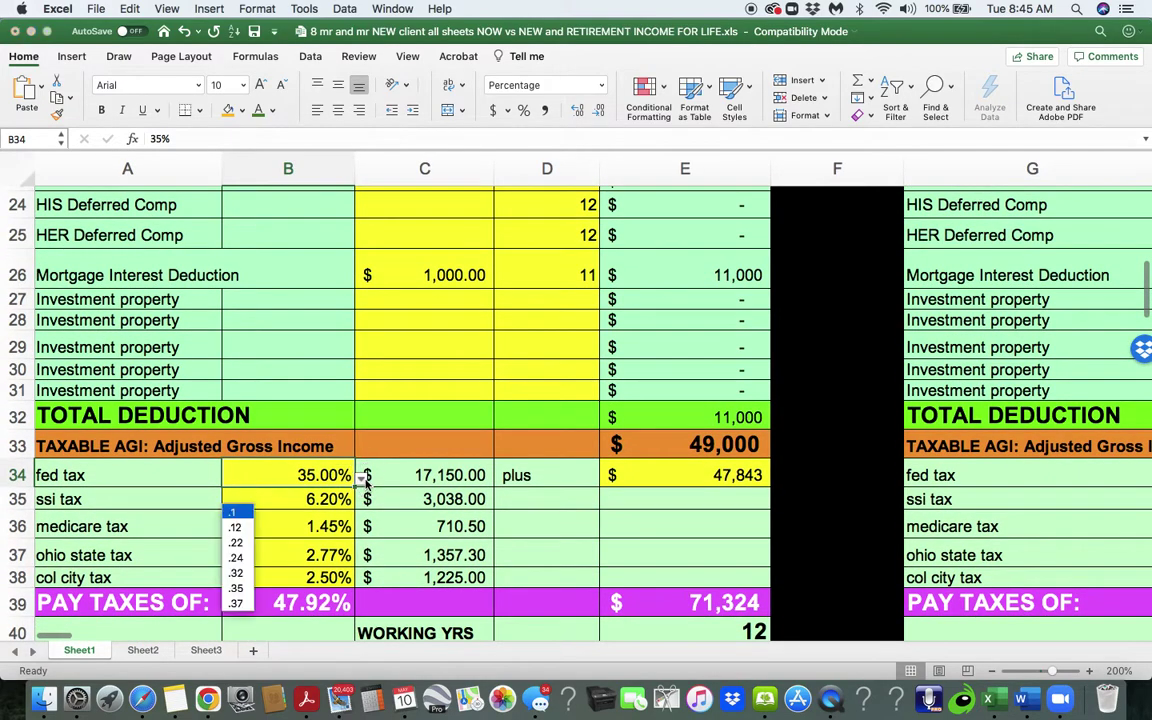
click(236, 542)
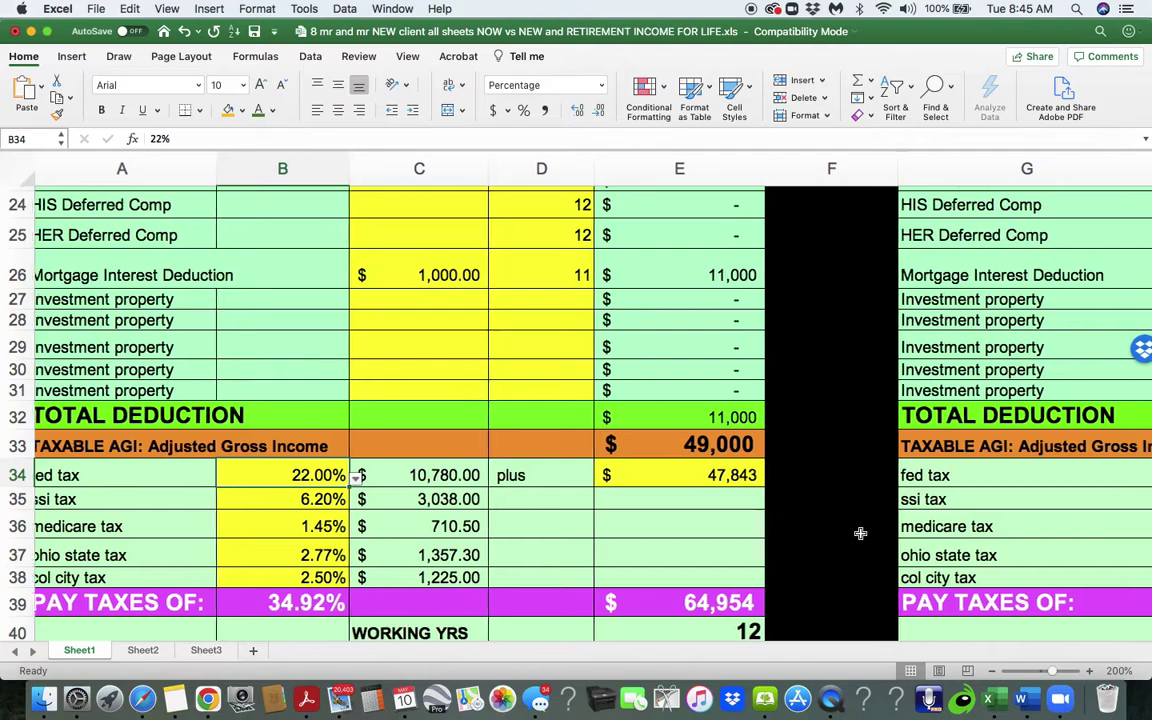
scroll(861, 532, down, 4)
scroll(861, 532, right, 2)
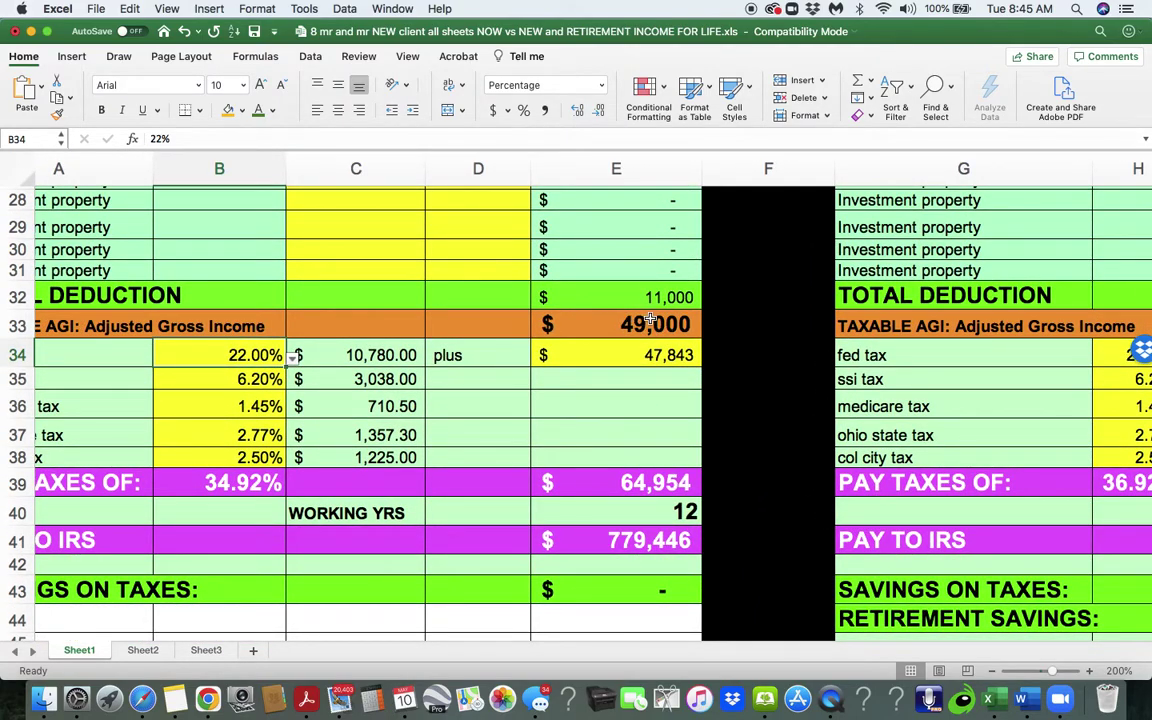
scroll(651, 316, up, 4)
scroll(651, 316, left, 2)
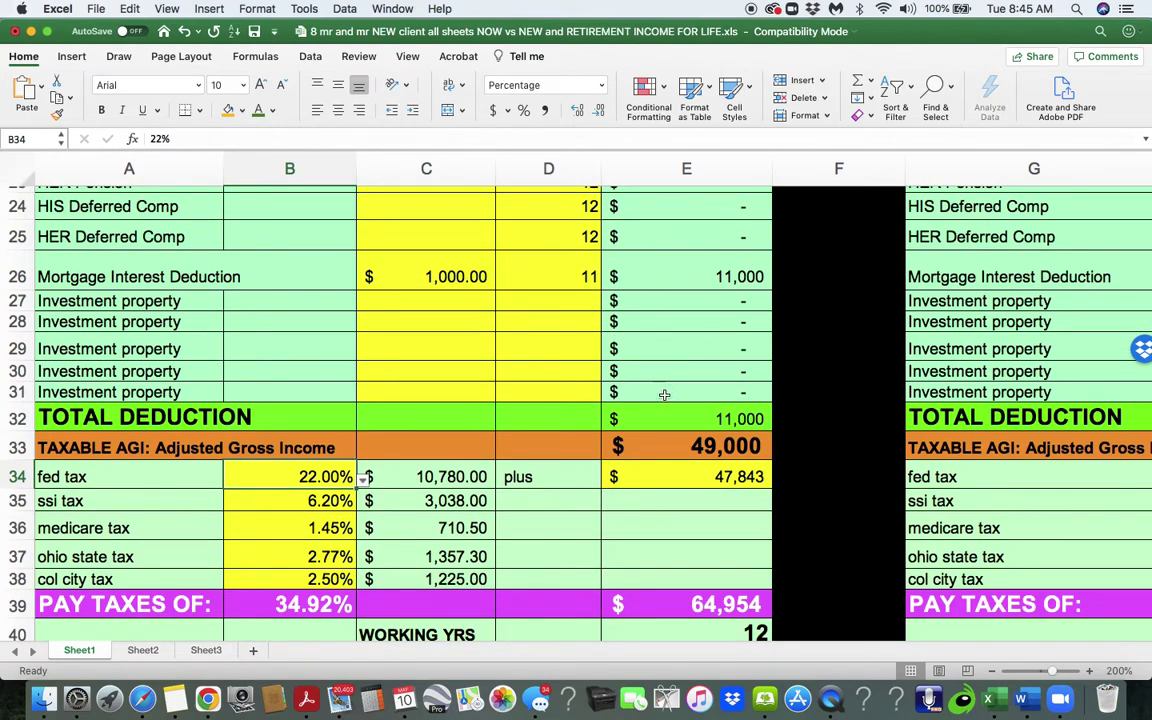
- Inspect the total deduction and taxable income formulas
click(722, 416)
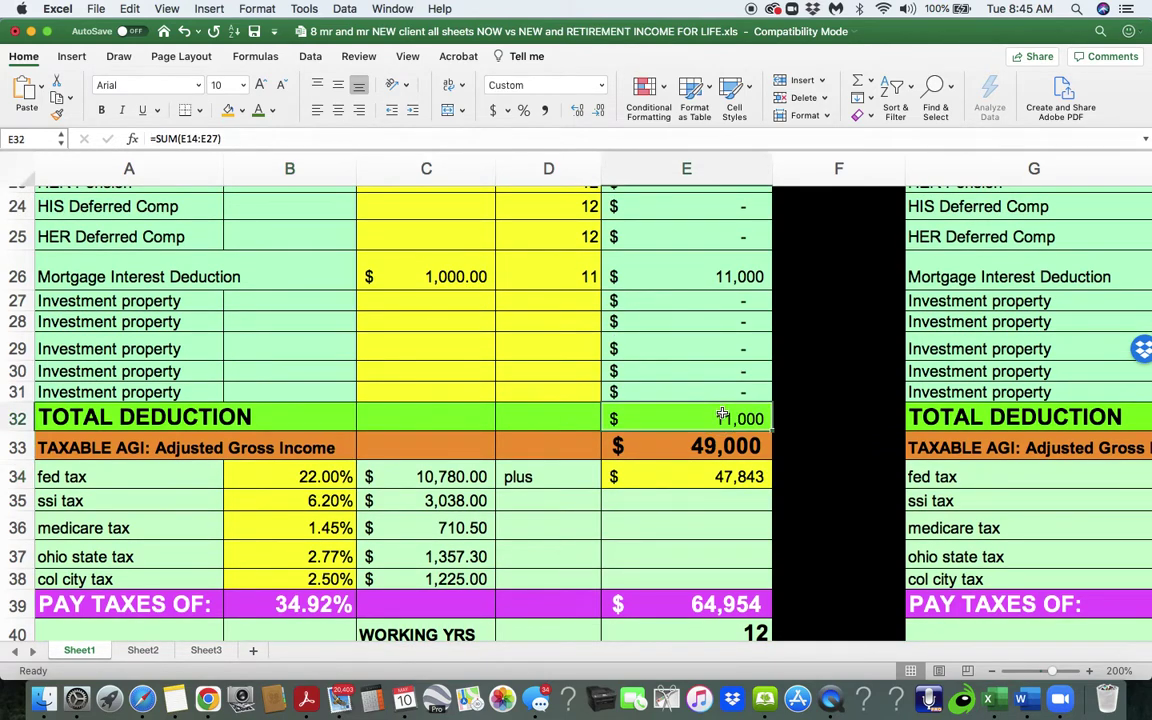
click(727, 446)
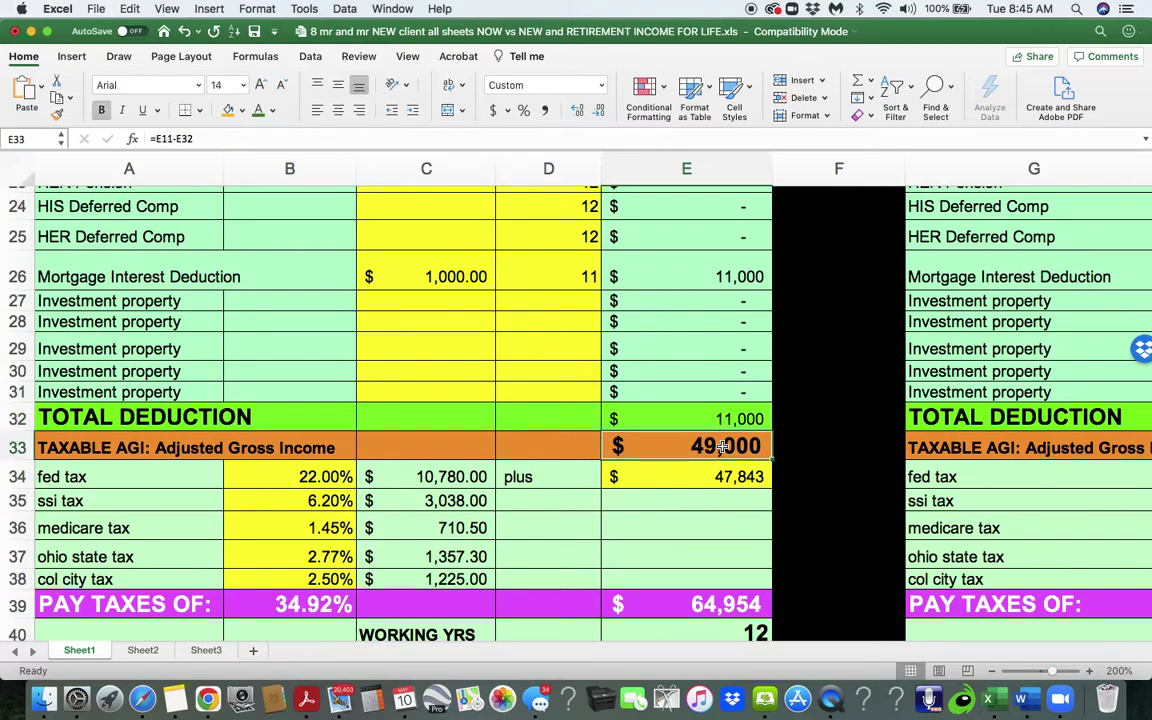
scroll(722, 446, down, 3)
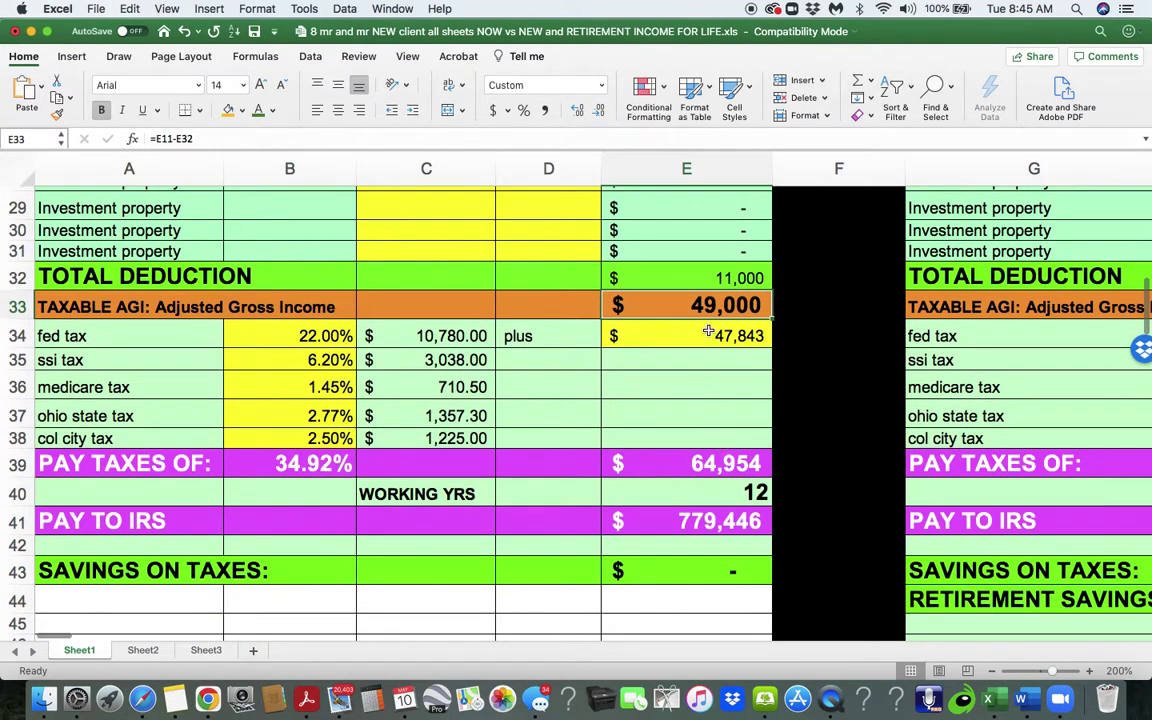
- Replace the 47,843 fed tax amount in E34 with 4,644, making PAY TO IRS $261,058
click(706, 337)
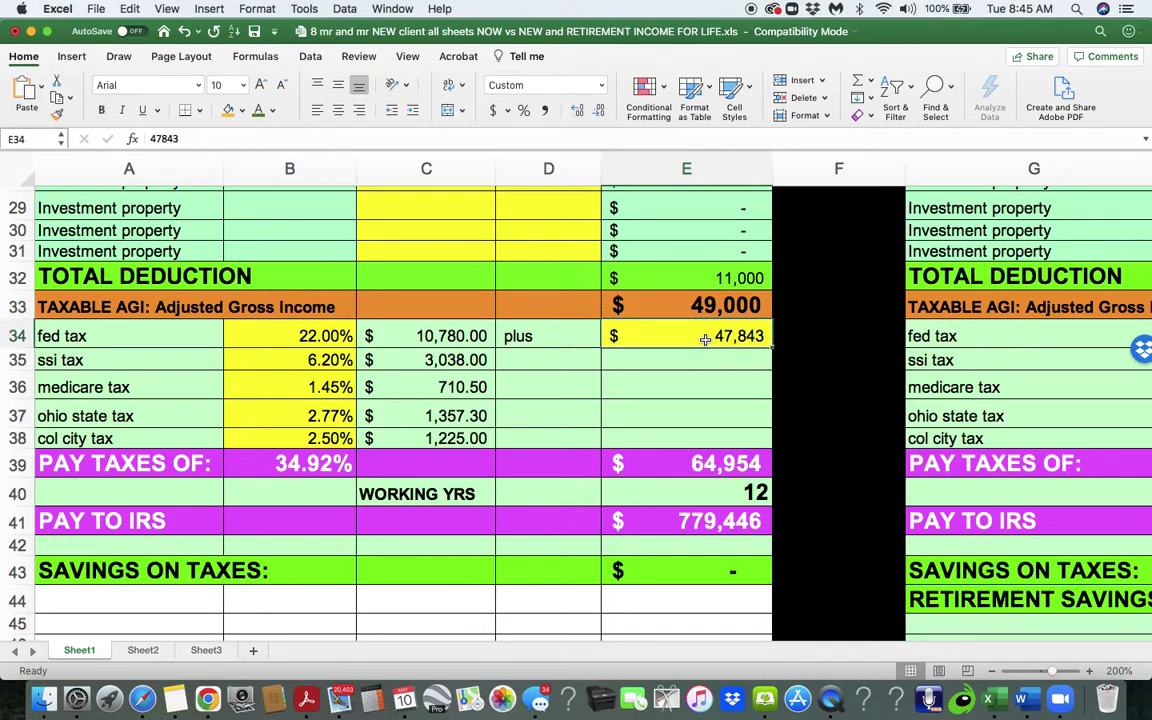
key(Delete)
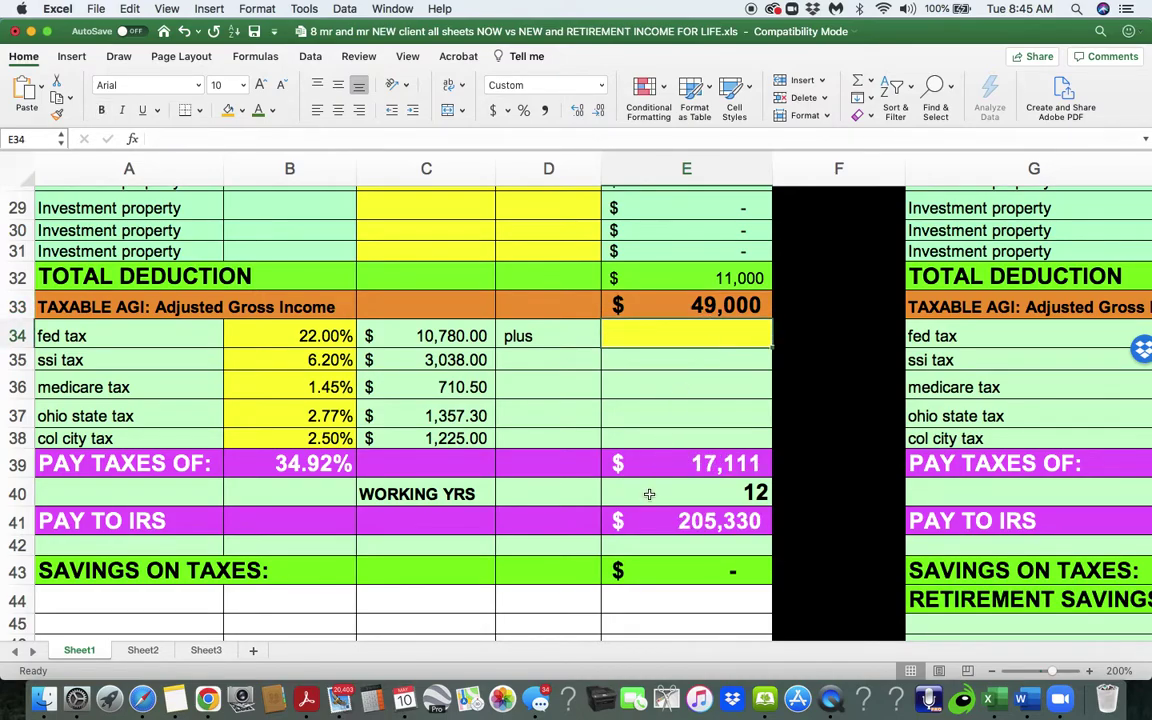
scroll(649, 494, down, 5)
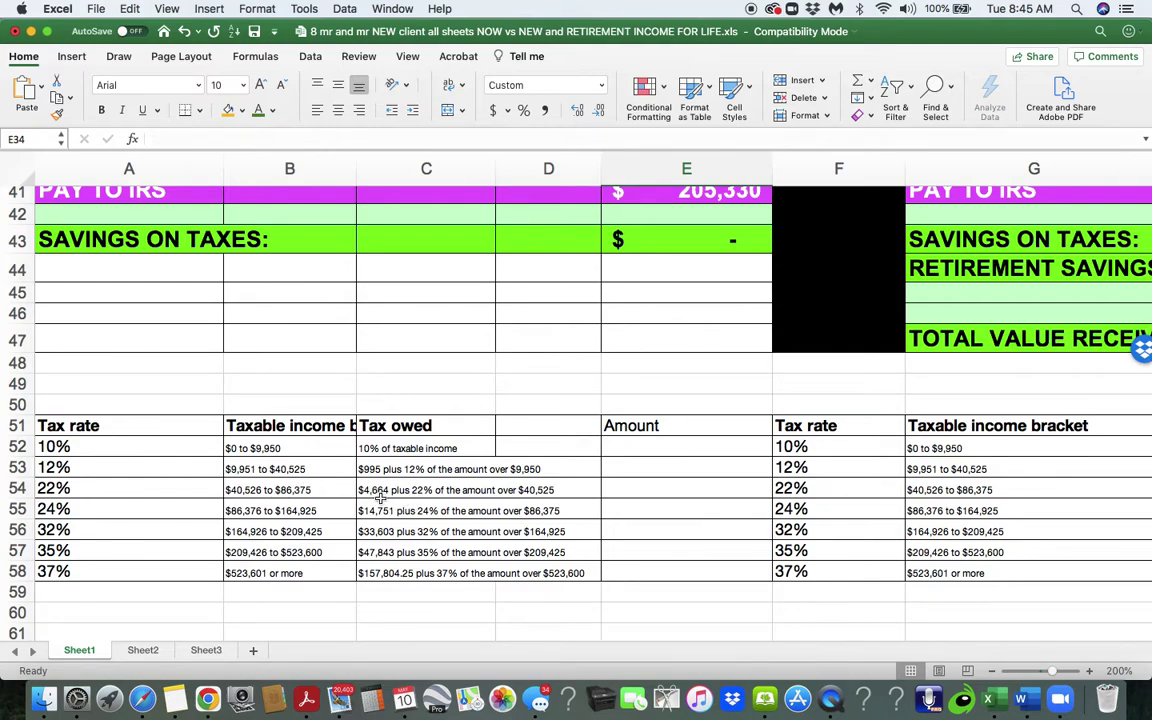
scroll(380, 497, up, 4)
click(700, 255)
text(4,644)
key(Tab)
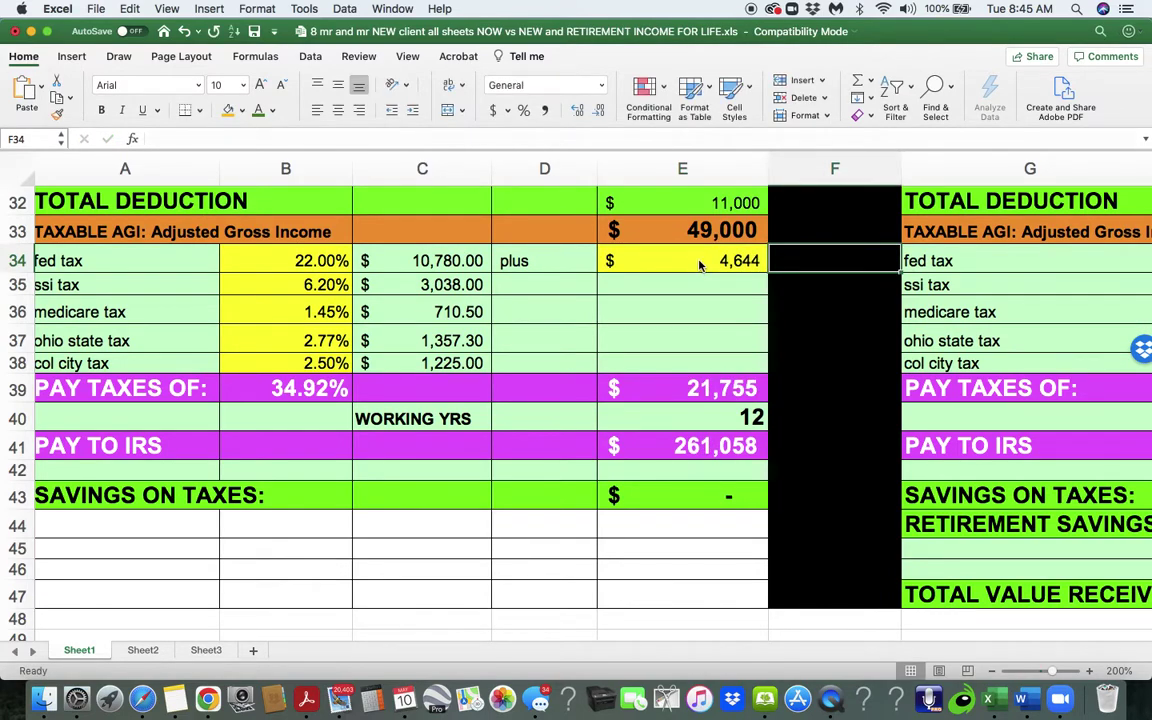
click(703, 388)
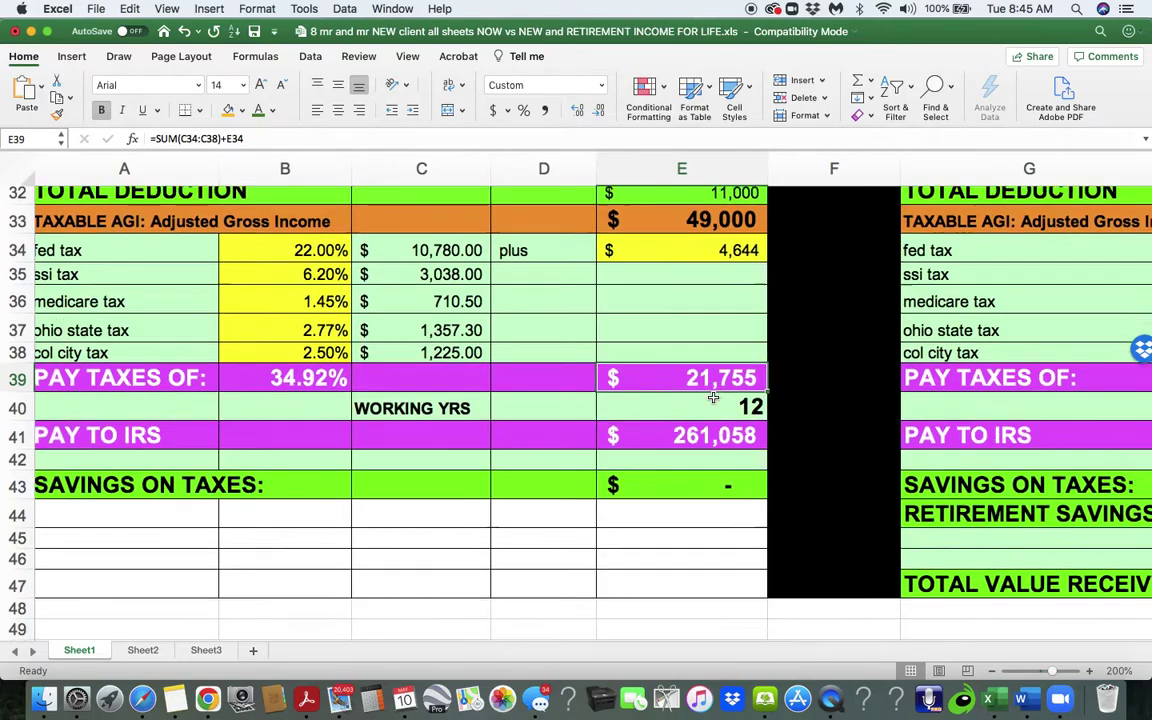
- Enter 0 for HIS Pension (I22) and HER Pension (I23), cutting total deduction to $79,000
scroll(713, 397, up, 10)
scroll(713, 397, up, 2)
scroll(713, 397, right, 5)
scroll(713, 397, down, 5)
scroll(713, 397, up, 1)
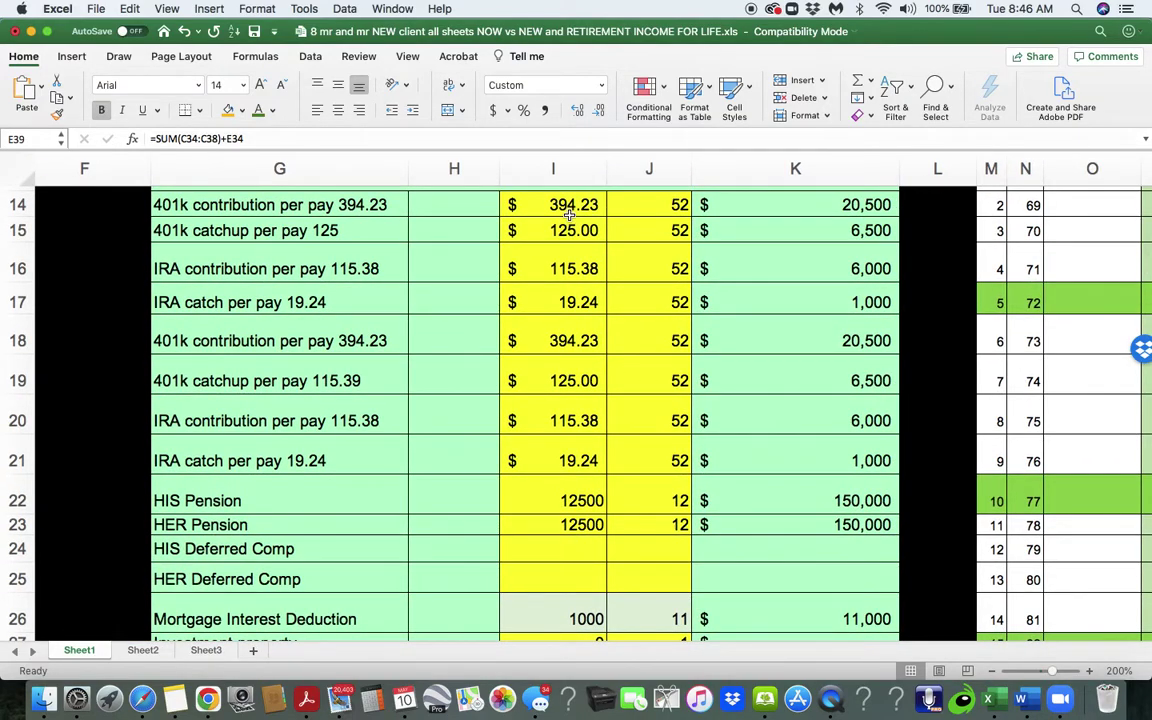
scroll(560, 222, down, 7)
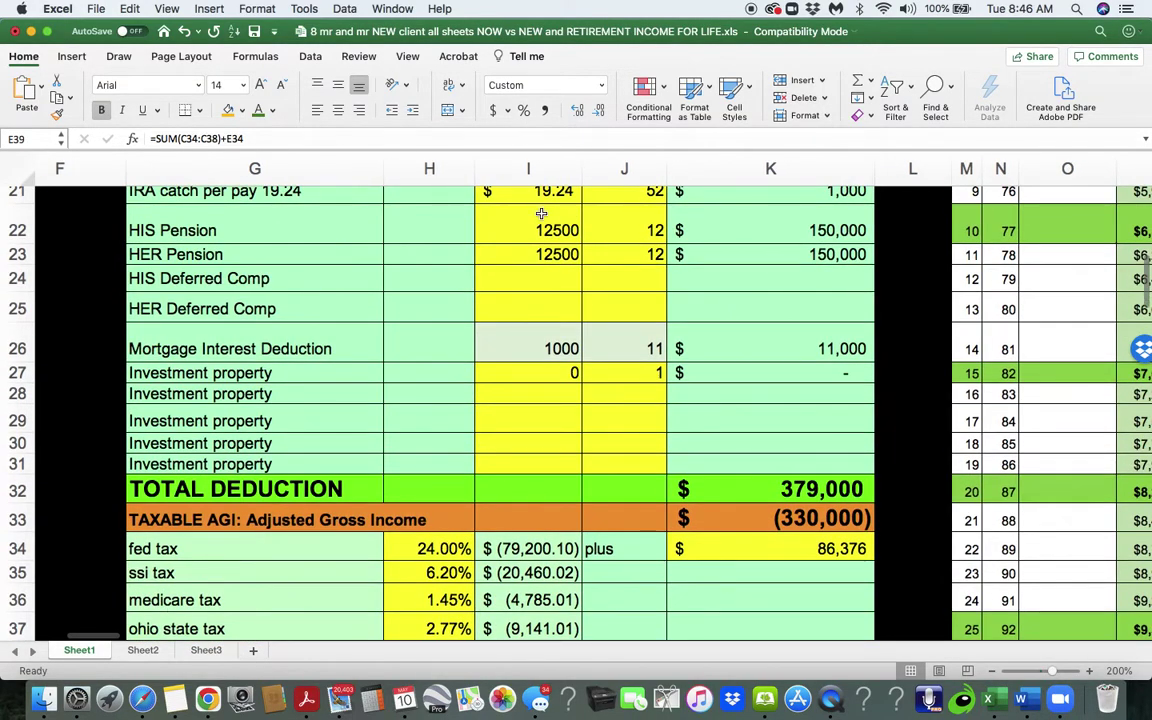
click(550, 232)
text(0)
double_click(548, 254)
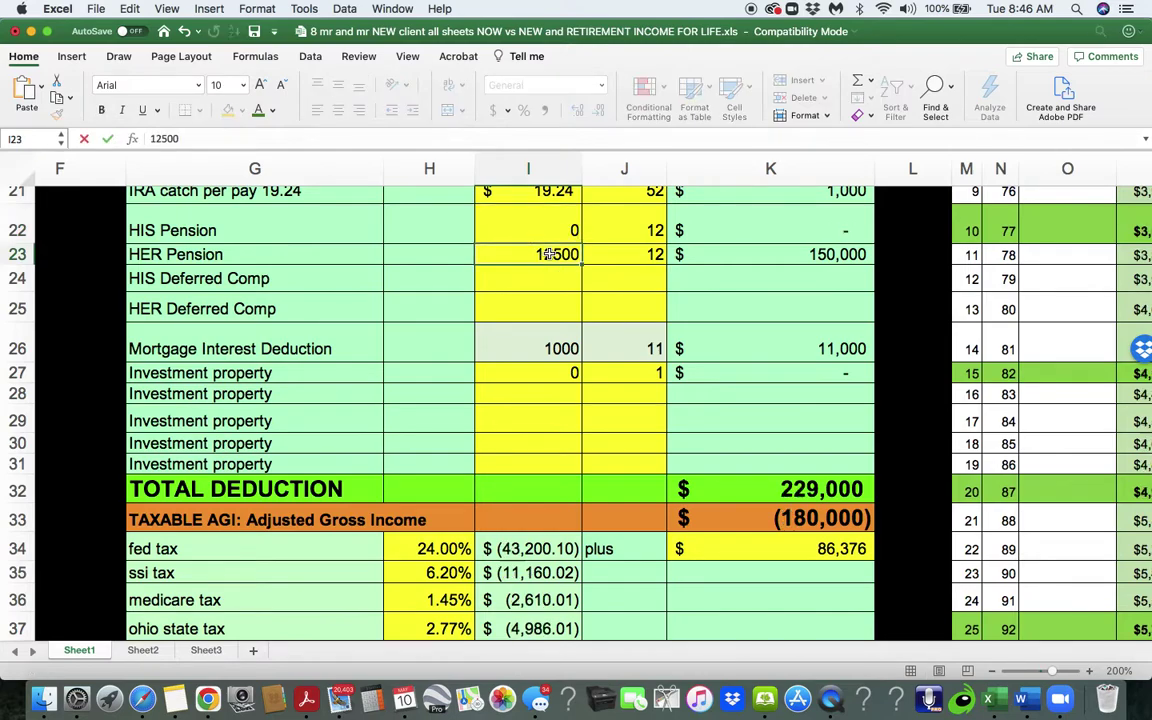
text(0)
click(548, 309)
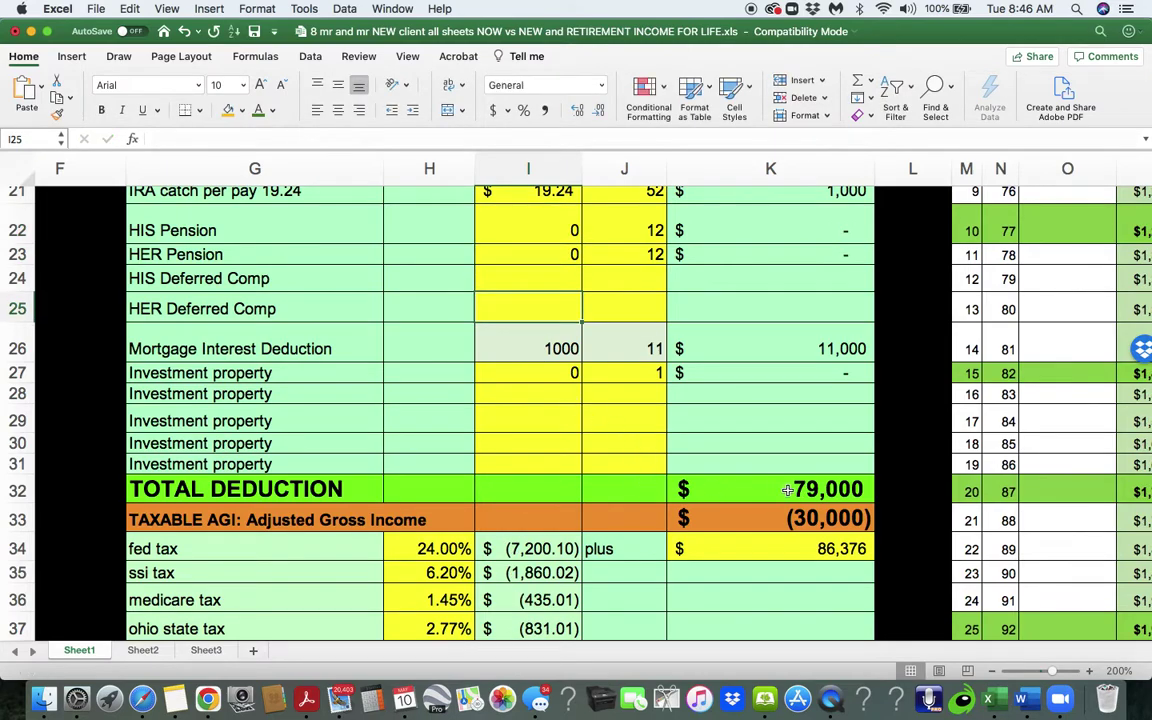
- Navigate to the annuity section and inspect the formula behind the annuity Amount in O12
scroll(797, 489, down, 10)
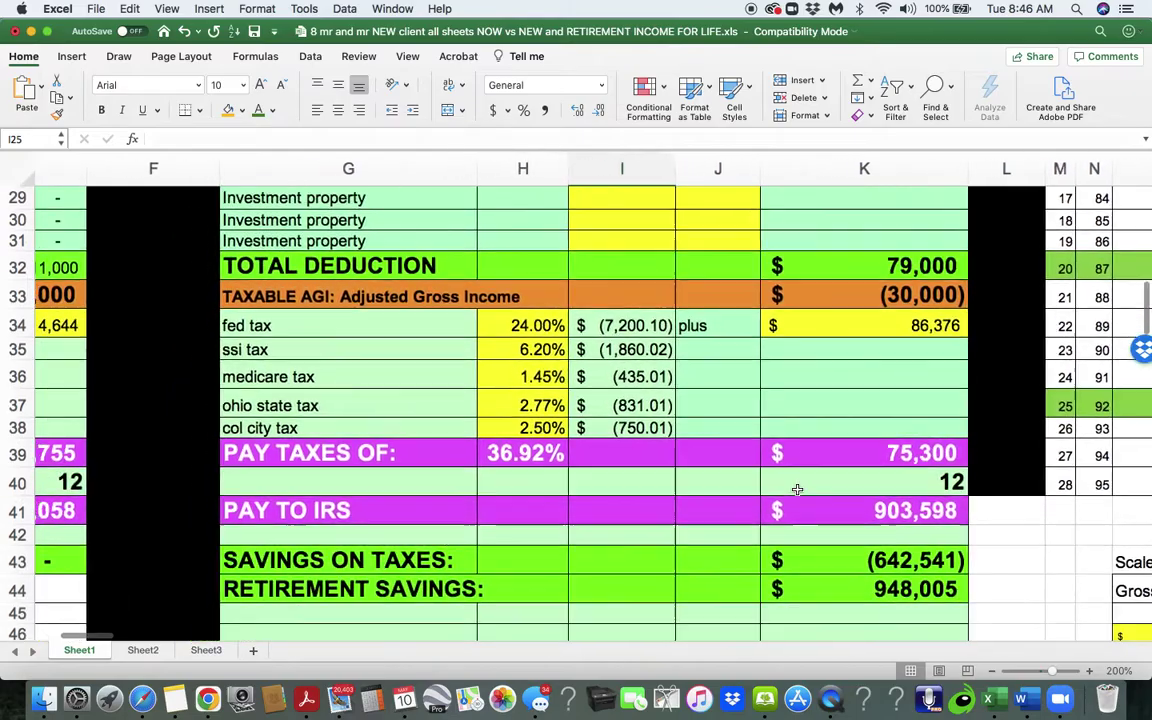
scroll(797, 489, up, 3)
scroll(797, 489, right, 4)
scroll(797, 489, up, 9)
scroll(797, 489, right, 4)
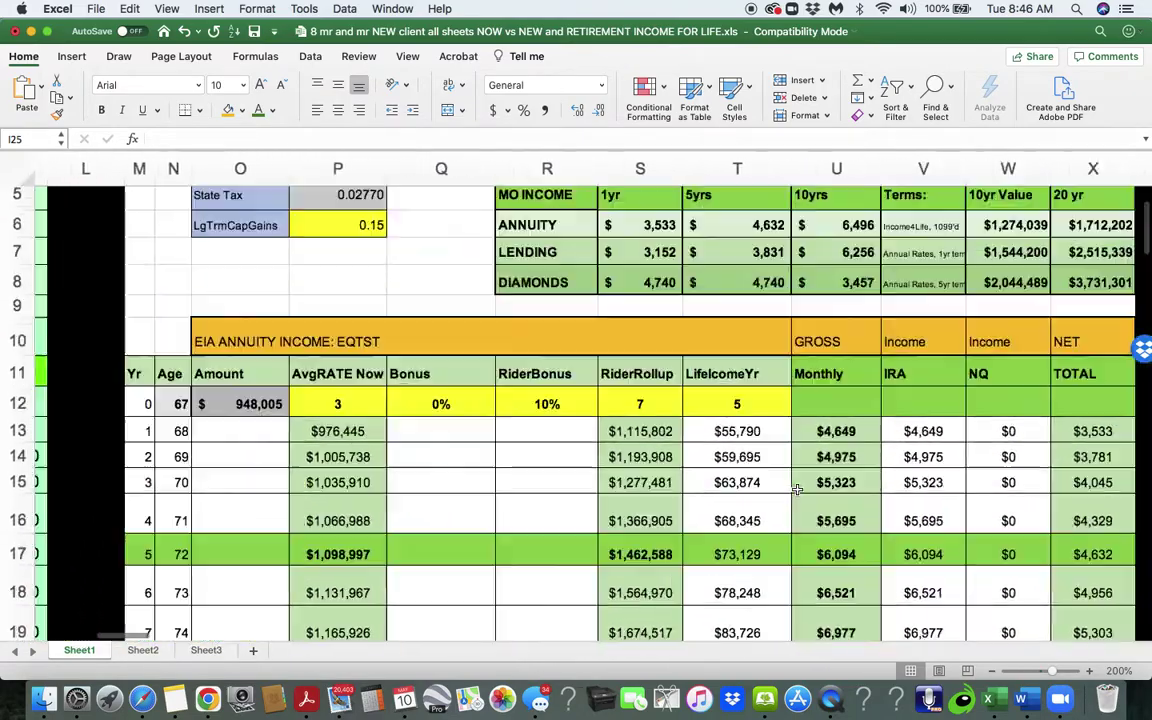
scroll(797, 489, down, 2)
scroll(797, 489, right, 1)
scroll(797, 489, up, 6)
scroll(797, 489, down, 3)
scroll(797, 489, down, 3)
scroll(797, 489, left, 1)
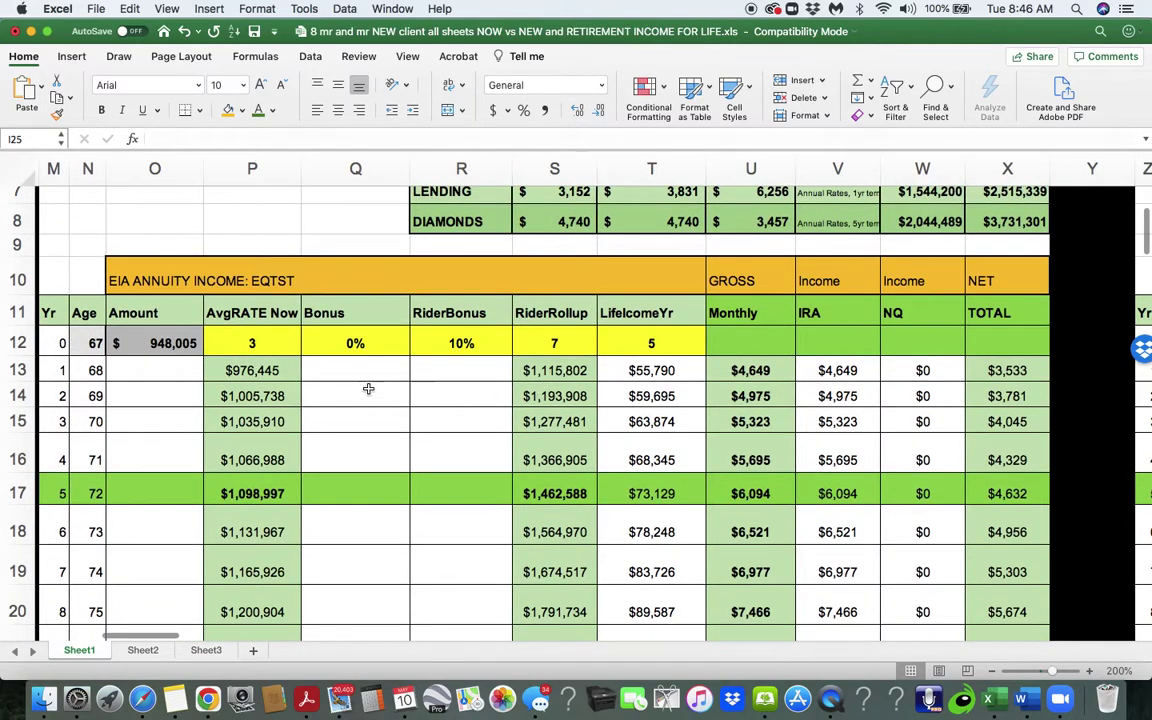
click(160, 343)
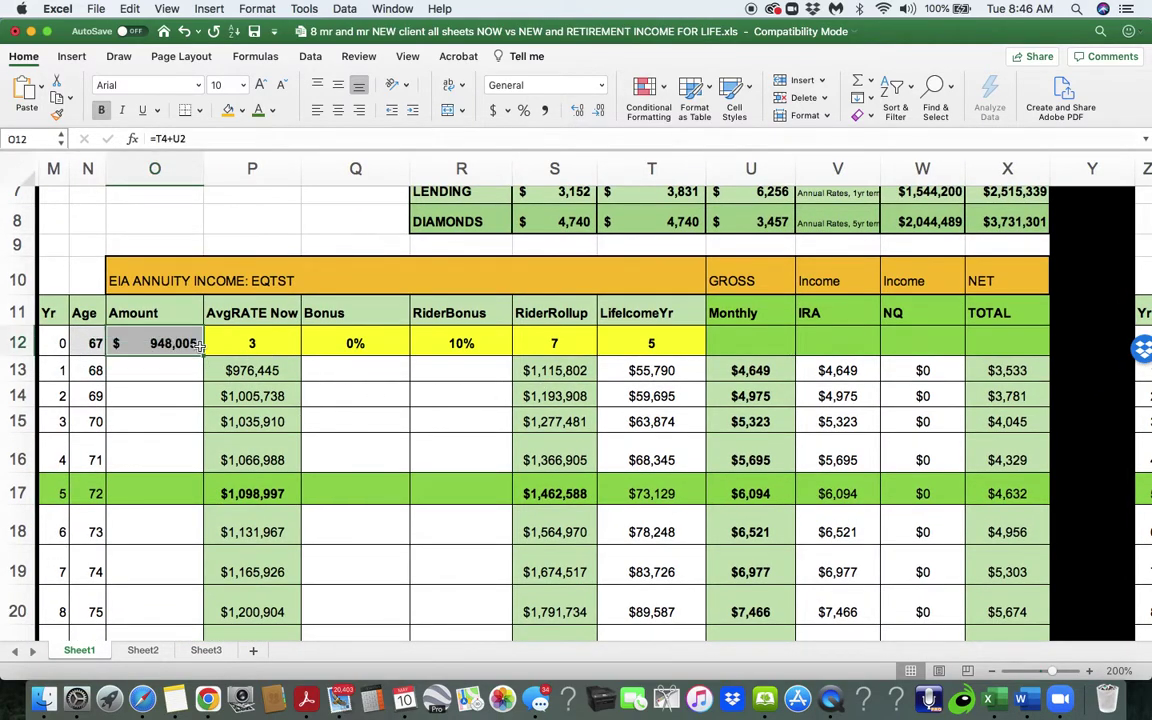
- Check the first-year and year-5 lifetime income formulas and the year-5 monthly income in T17 and U17
click(637, 313)
click(647, 372)
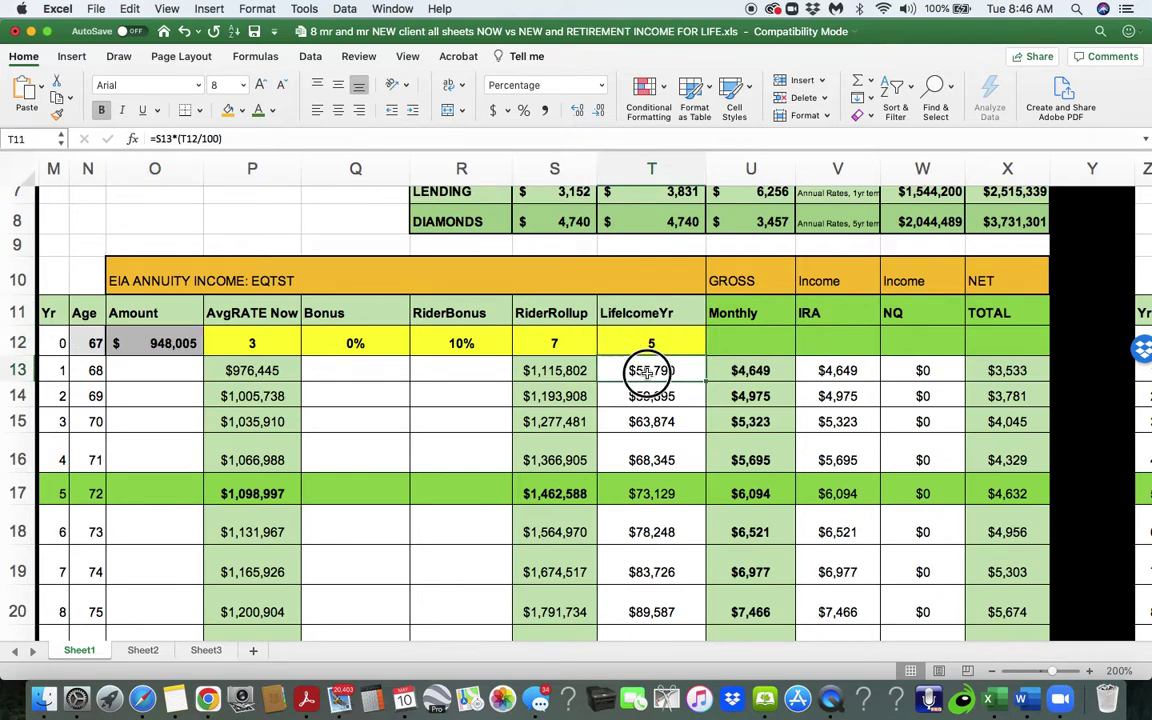
click(648, 480)
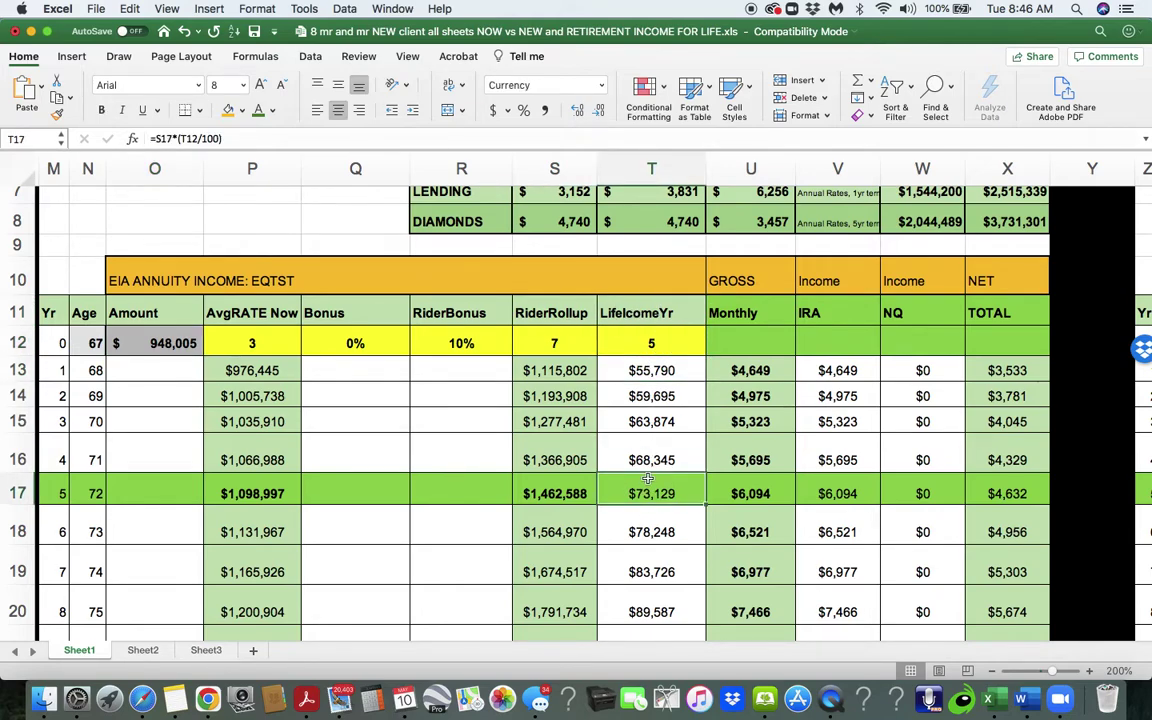
click(768, 490)
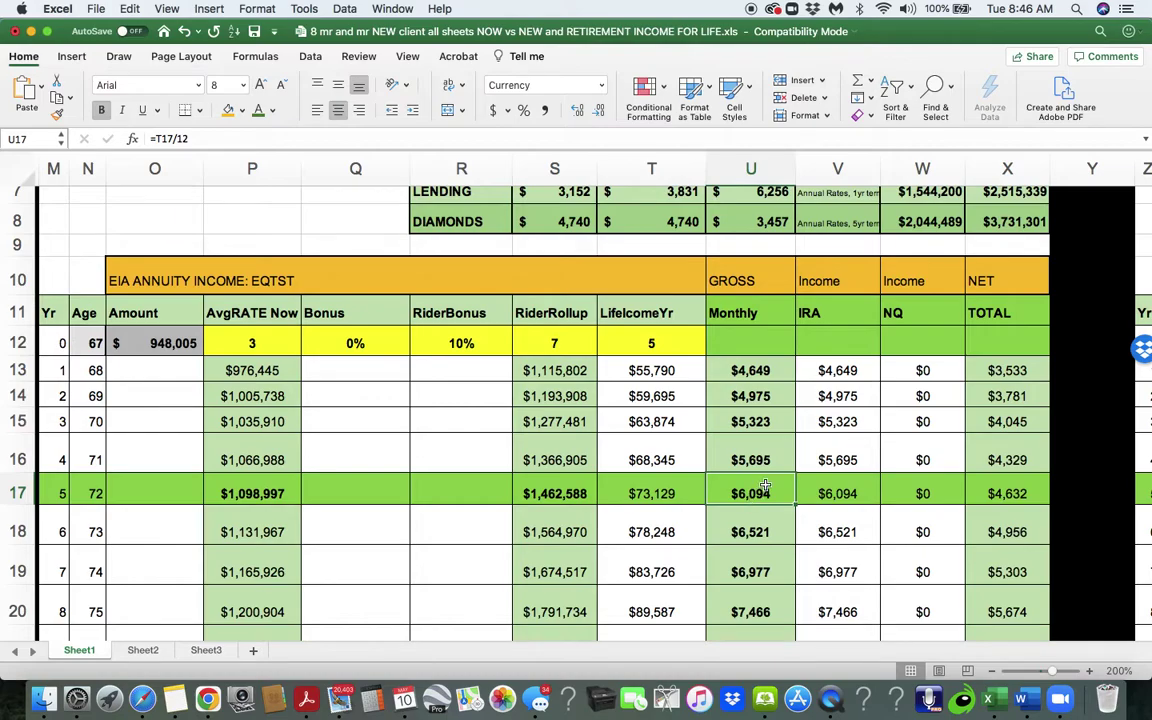
click(160, 343)
- Scroll down to the Scale and Sale of Business EXIT SALE table
scroll(172, 345, down, 15)
scroll(172, 345, down, 3)
scroll(172, 345, up, 3)
scroll(172, 344, left, 2)
scroll(172, 343, right, 1)
scroll(172, 343, up, 5)
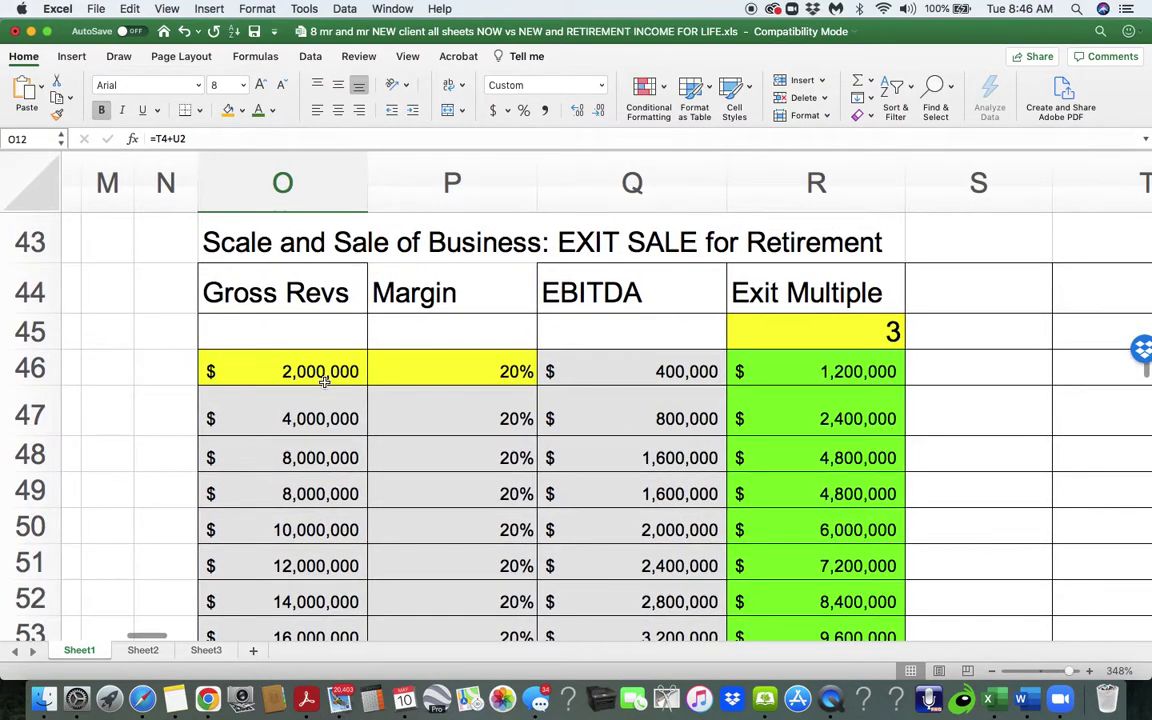
- Inspect Gross Revs, the EBITDA formula =O46*P46 and the 3x multiple giving the $1,200,000 exit value
click(294, 368)
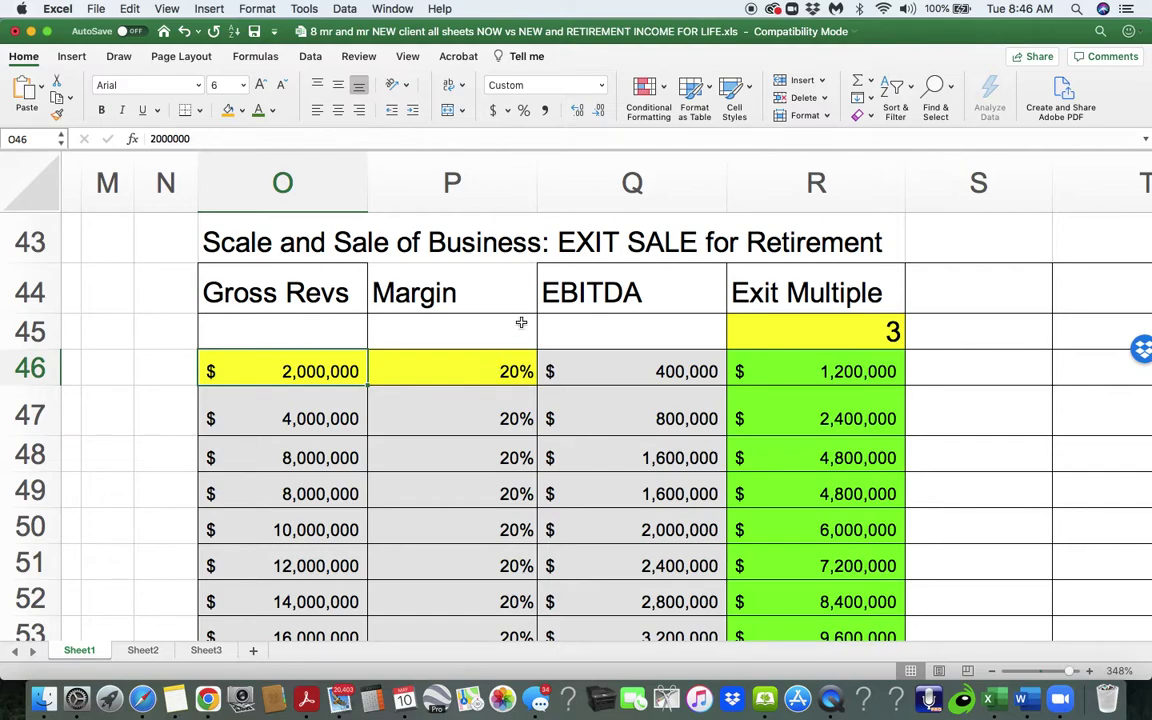
click(668, 378)
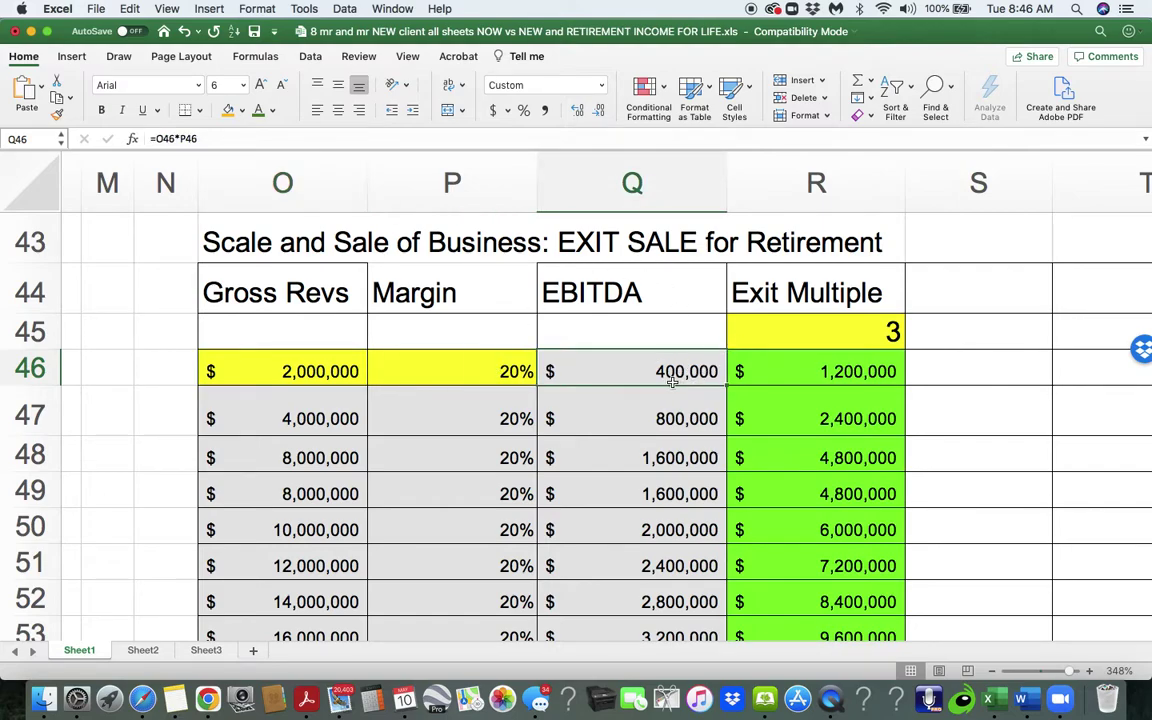
click(867, 336)
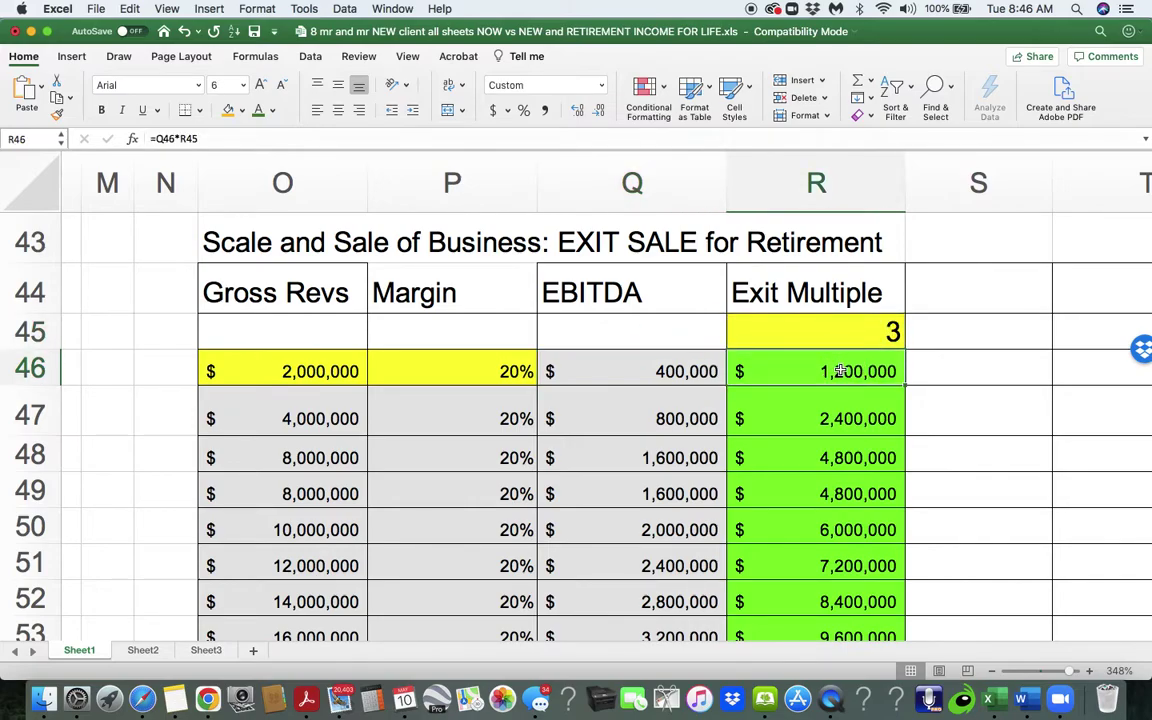
scroll(840, 371, up, 15)
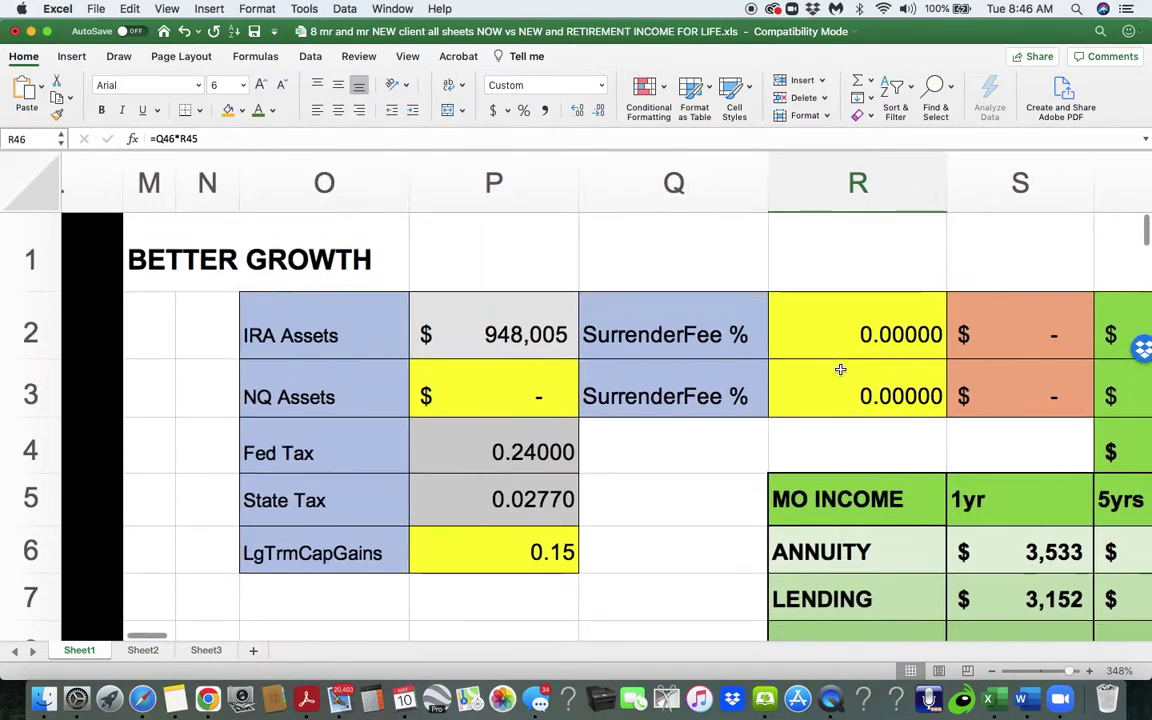
- Enter 1,200,000 as the NQ Assets in P3
click(481, 408)
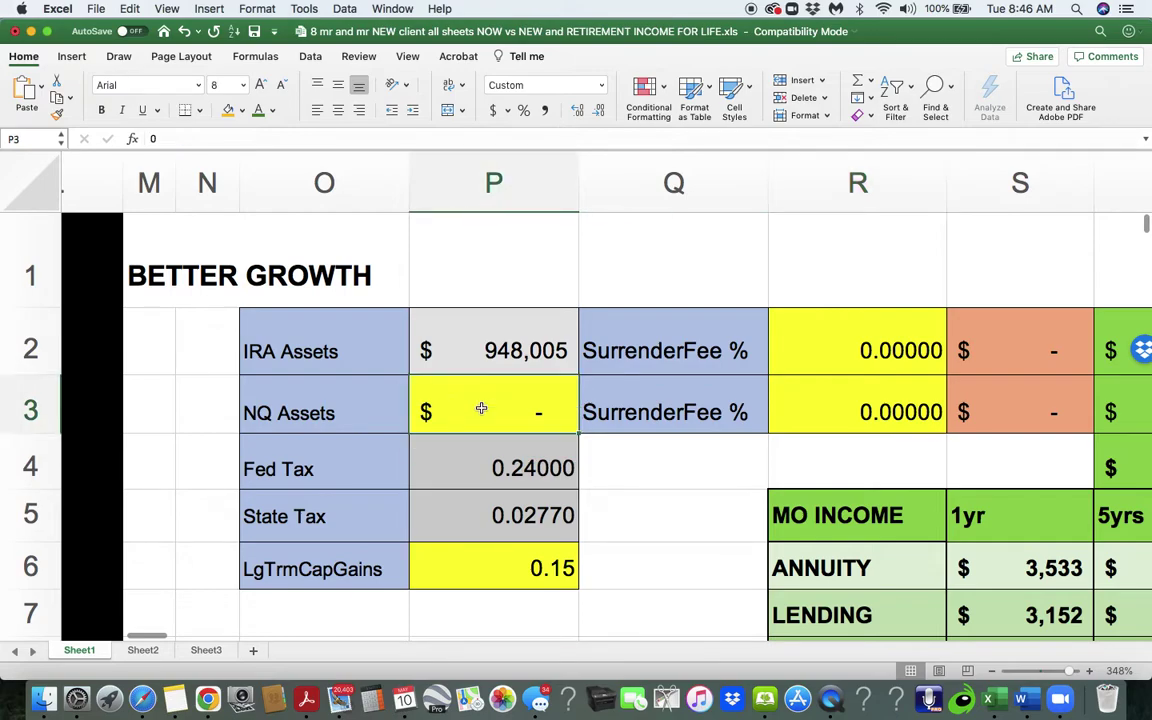
text(1200000)
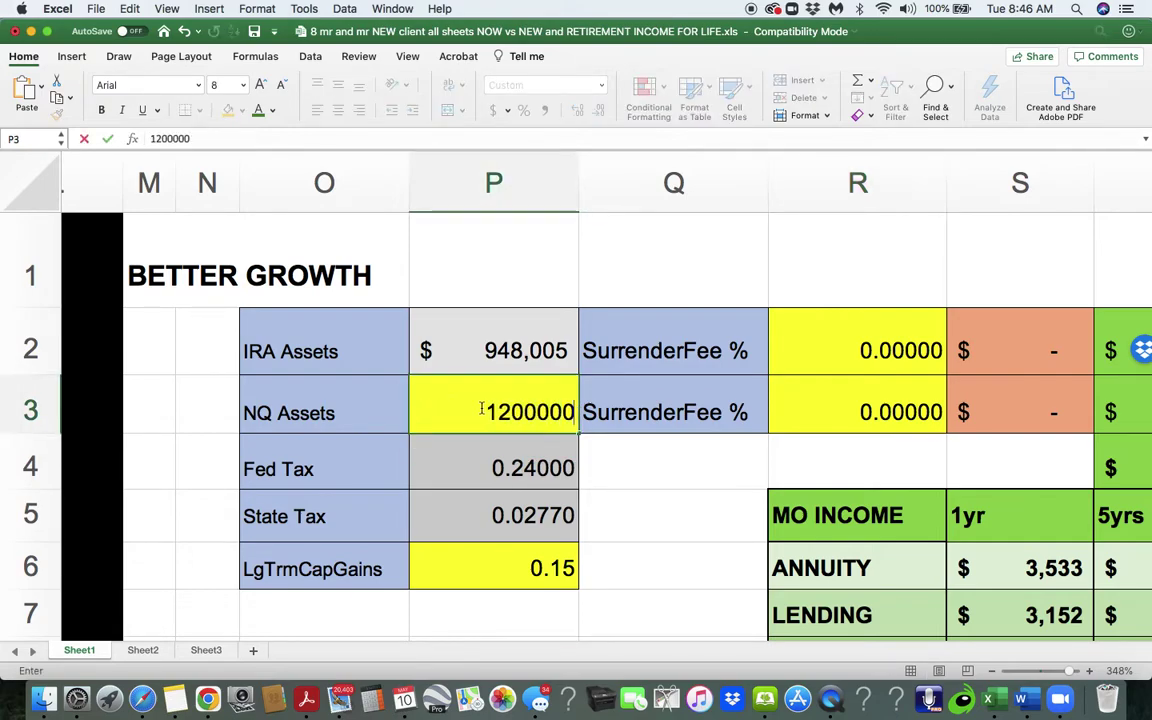
key(BackSpace)
key(Tab)
click(481, 413)
text(1200000)
key(Tab)
- Review the updated year-5 row: age, RiderRollup, $165,698 lifetime income and $13,808 monthly income
scroll(552, 481, down, 5)
scroll(552, 481, down, 3)
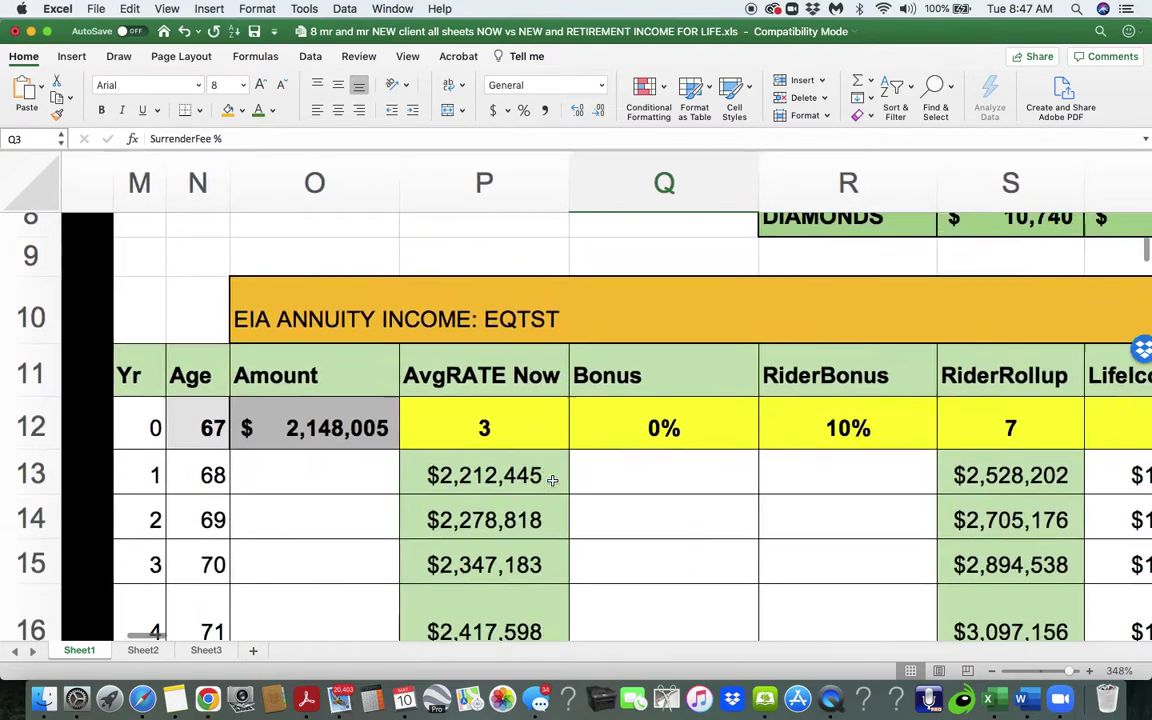
scroll(552, 481, up, 2)
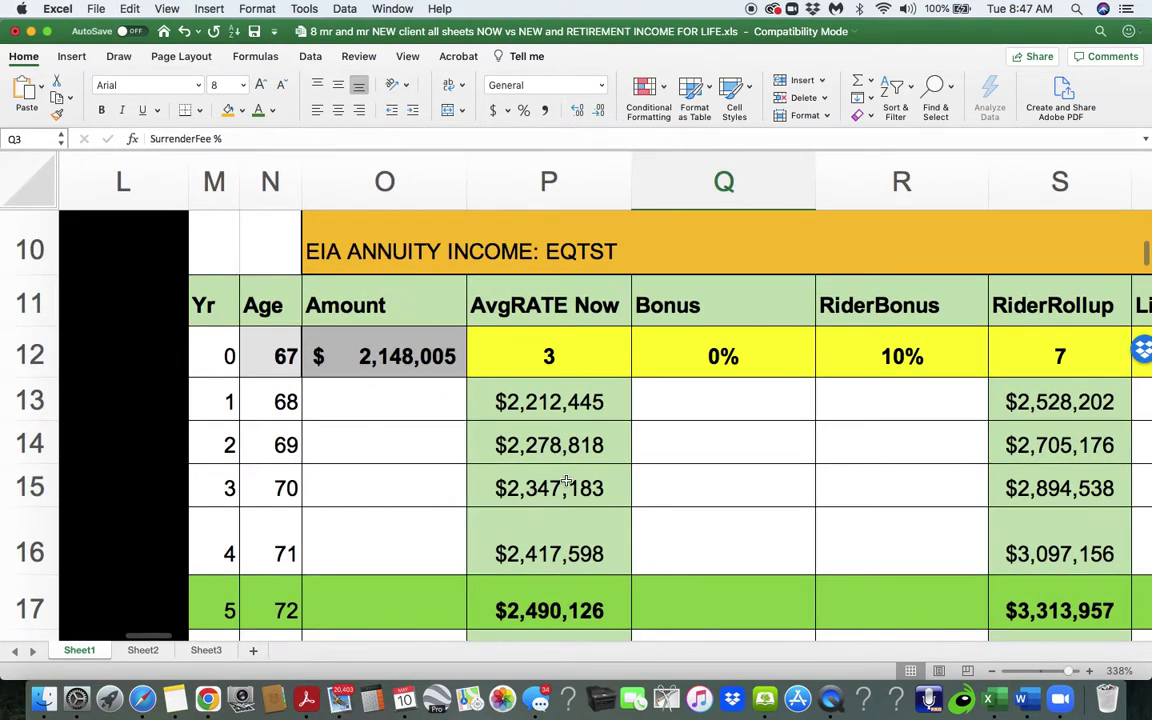
scroll(549, 483, right, 3)
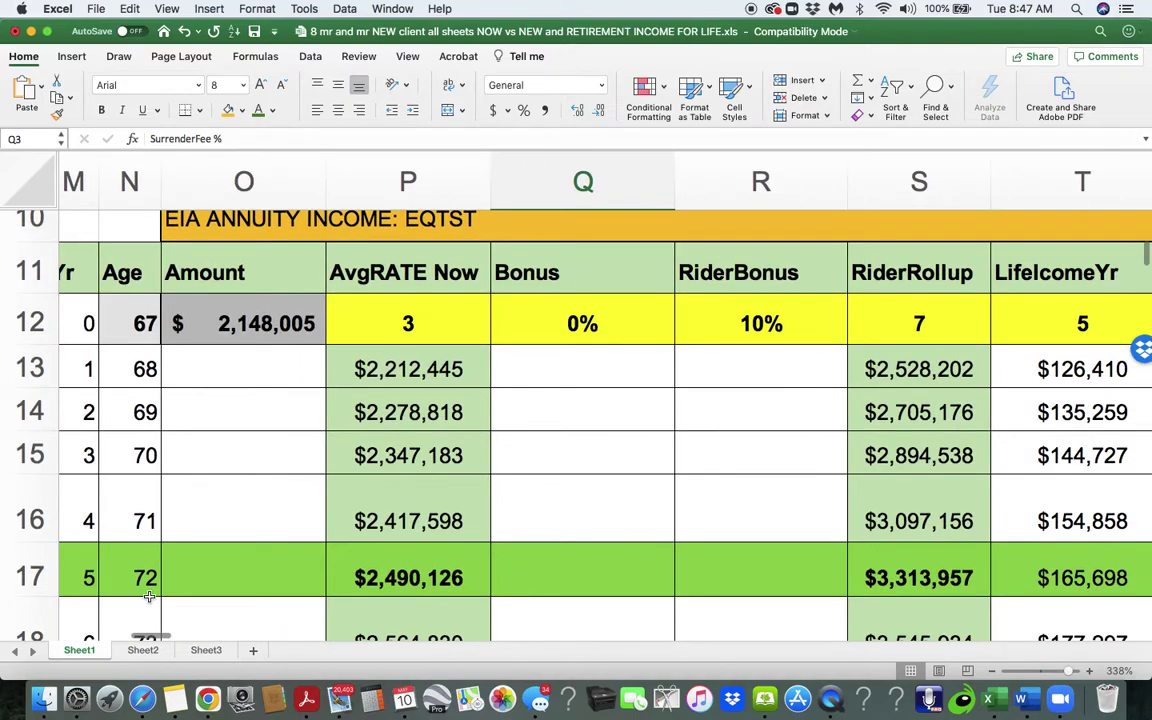
click(143, 585)
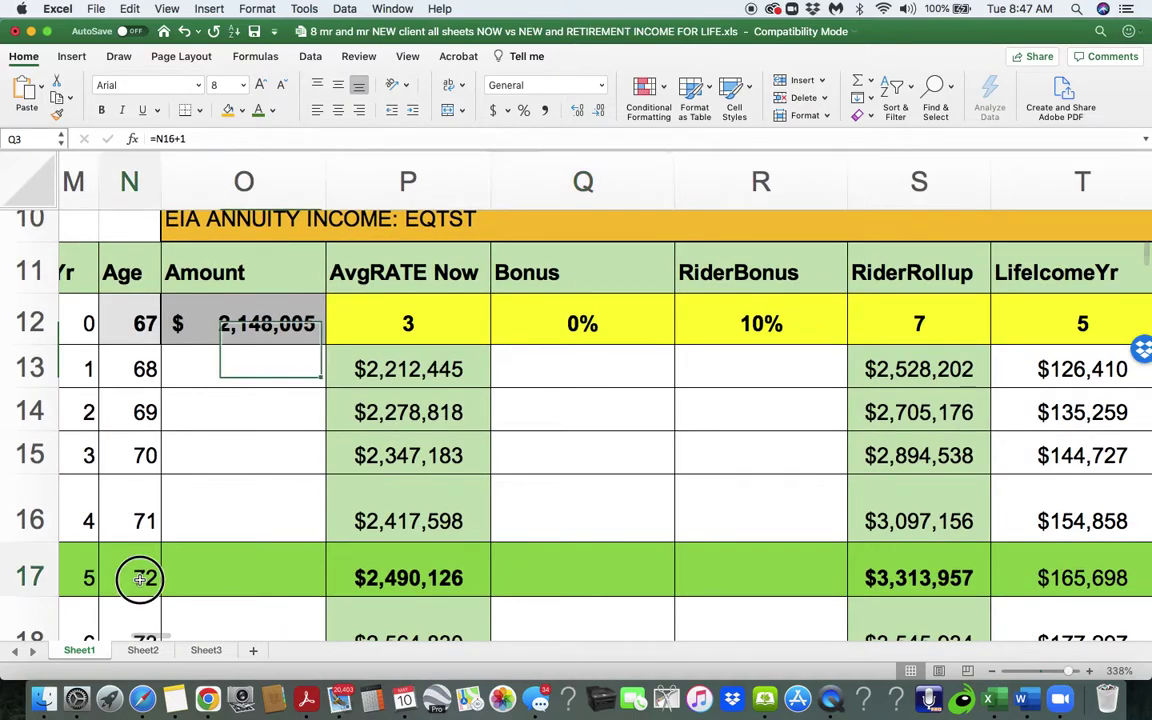
click(919, 573)
scroll(890, 560, right, 4)
click(853, 545)
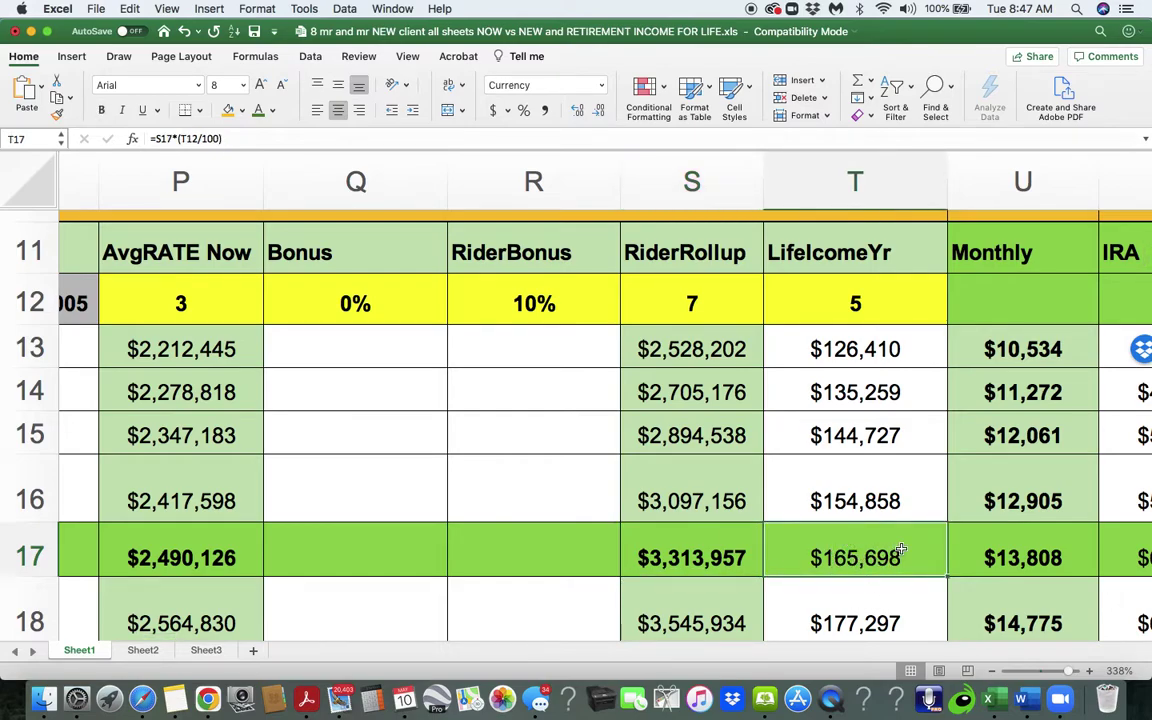
click(997, 546)
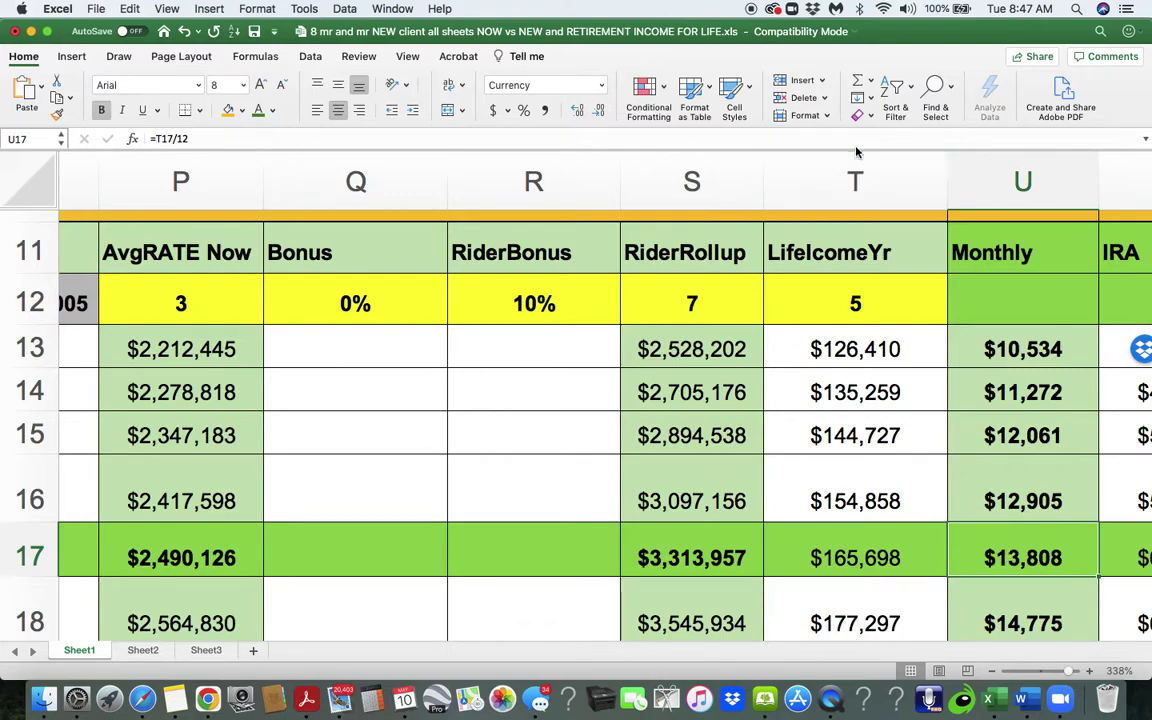